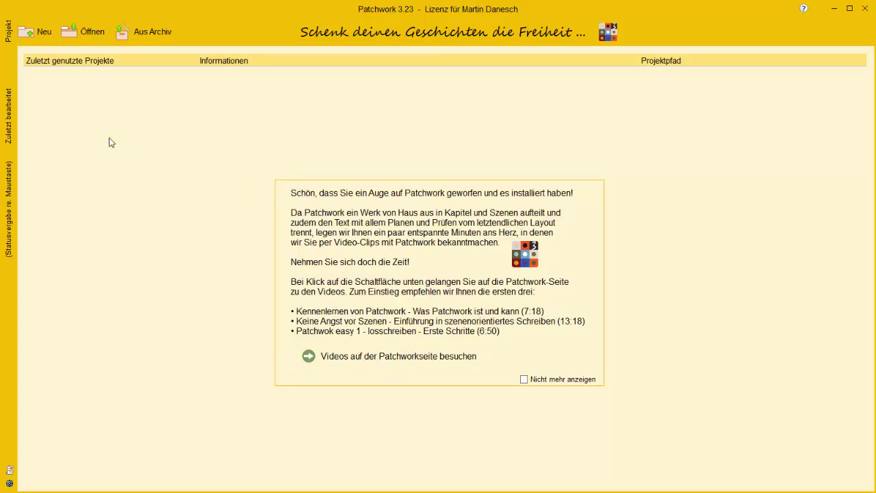
Step: Create a new project in C:\Bücher with the short name and title "Airport Madrid 1", keeping the preset author
{"action": "left_click", "coordinate": [37, 34]}
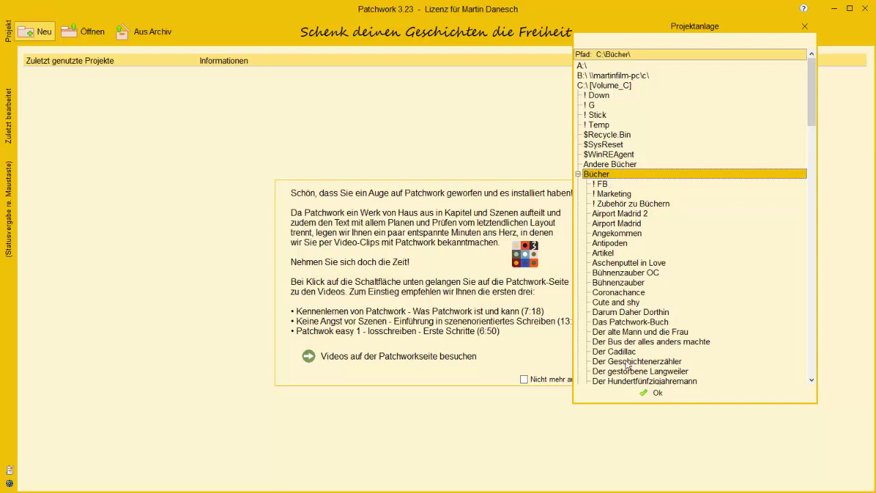
{"action": "left_click", "coordinate": [652, 392]}
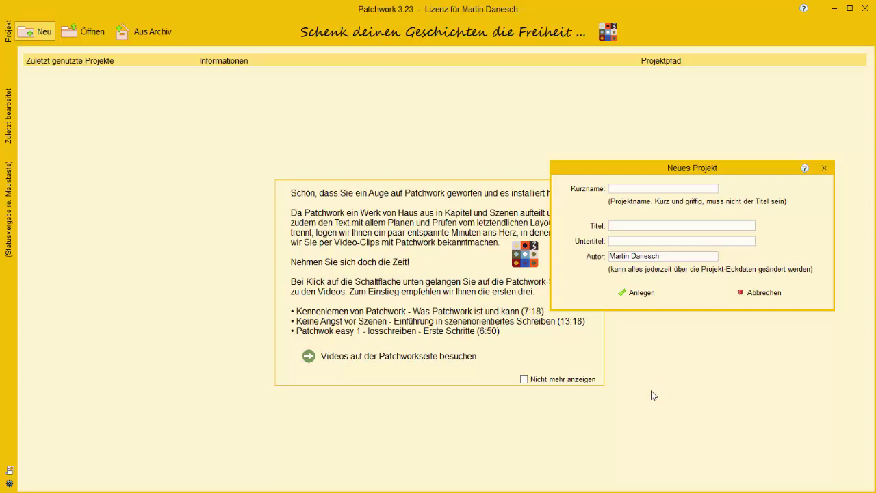
{"action": "type", "text": "Airport Madrid 1"}
{"action": "key", "text": "Tab"}
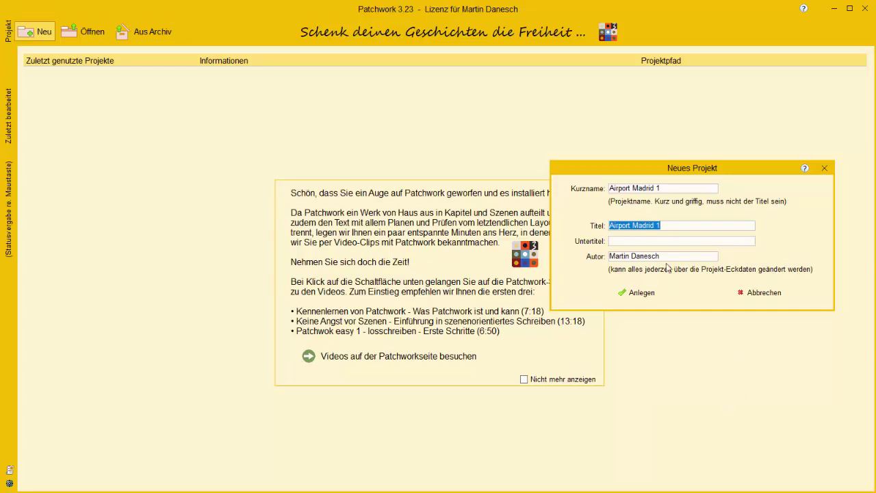
{"action": "left_click", "coordinate": [667, 187]}
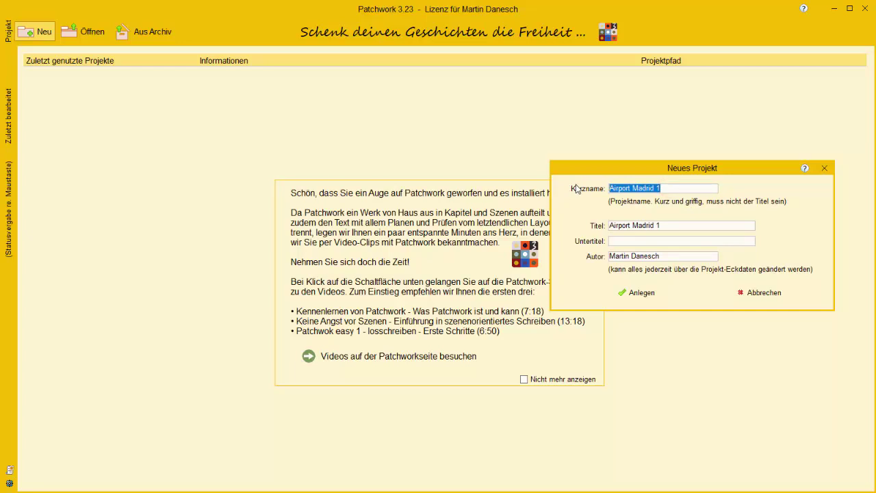
{"action": "left_click", "coordinate": [677, 225]}
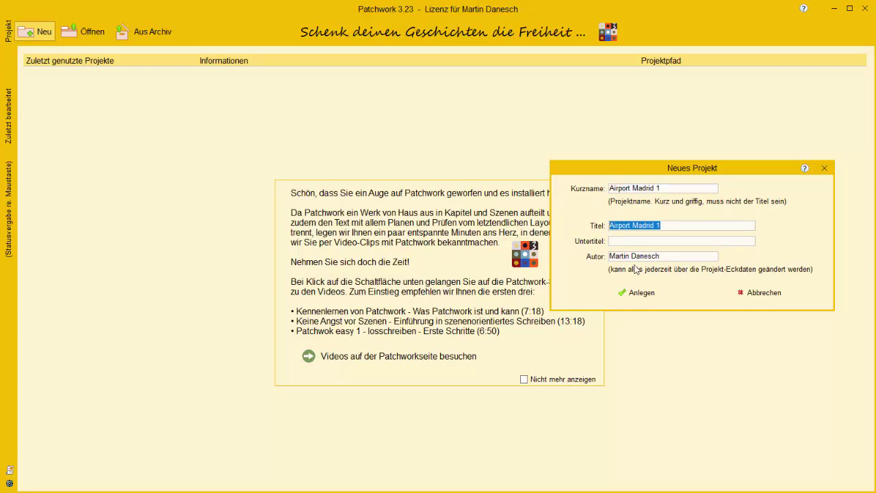
{"action": "left_click", "coordinate": [636, 292]}
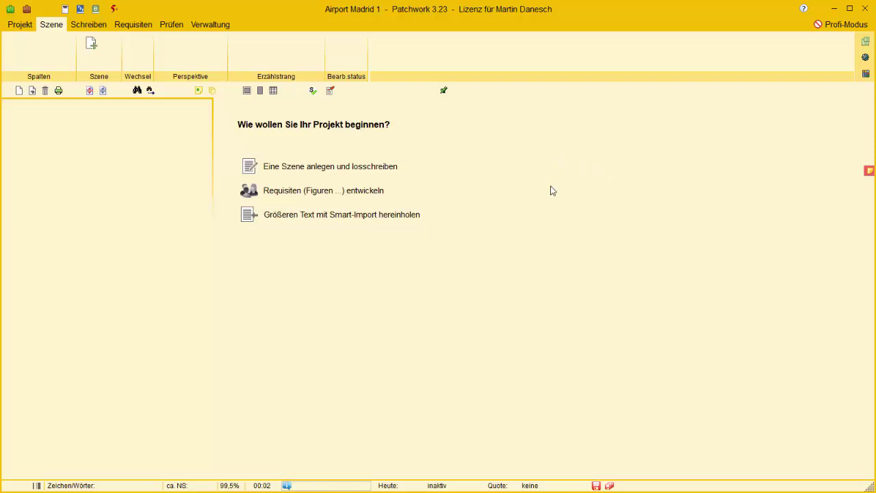
Step: Begin the project with the Smart-Import of a larger text and open its file selection
{"action": "left_click", "coordinate": [280, 223]}
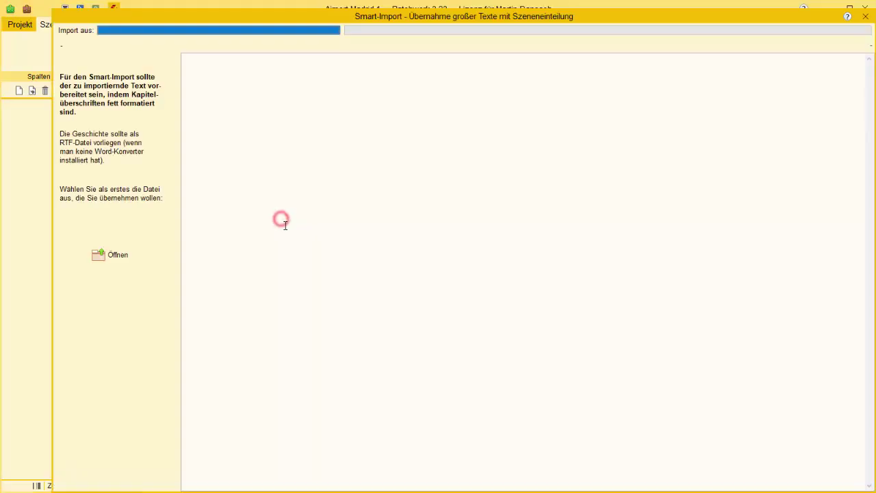
{"action": "left_click", "coordinate": [98, 256]}
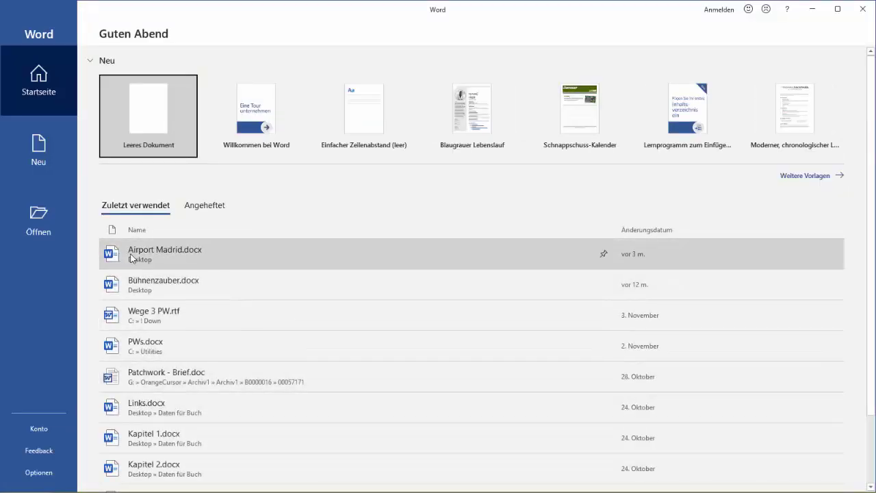
Step: Switch to Word, open Airport Madrid.docx and examine the formatting of the chapter heading "1 Airport Madrid"
{"action": "left_click", "coordinate": [130, 257]}
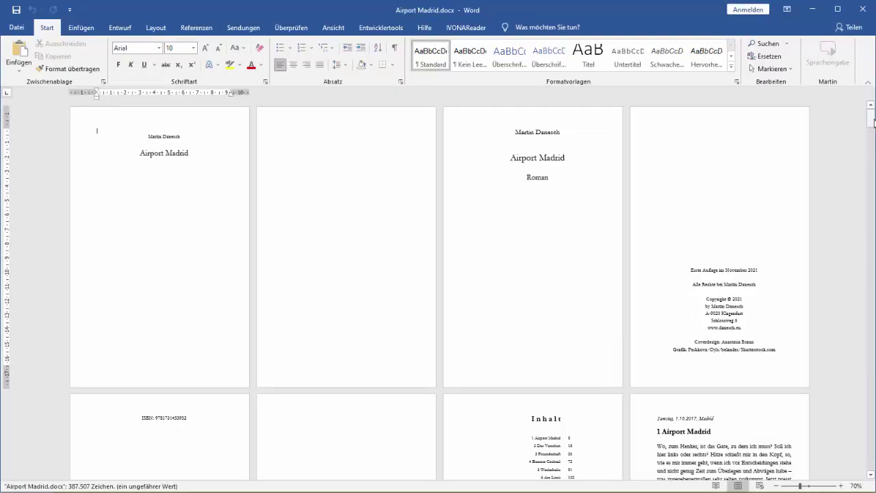
{"action": "mouse_move", "coordinate": [873, 122]}
{"action": "left_mouse_down"}
{"action": "mouse_move", "coordinate": [871, 137]}
{"action": "mouse_move", "coordinate": [872, 120]}
{"action": "left_mouse_up"}
{"action": "left_click", "coordinate": [721, 171]}
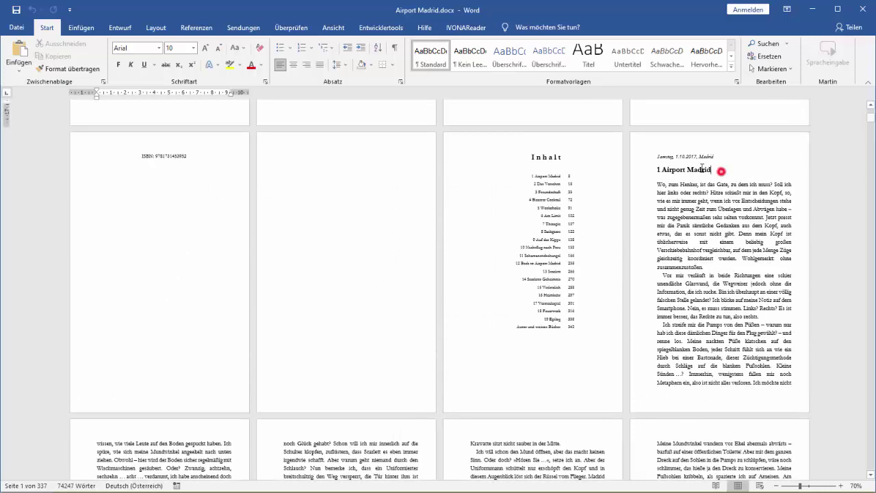
{"action": "left_click_drag", "start_coordinate": [701, 168], "coordinate": [656, 170]}
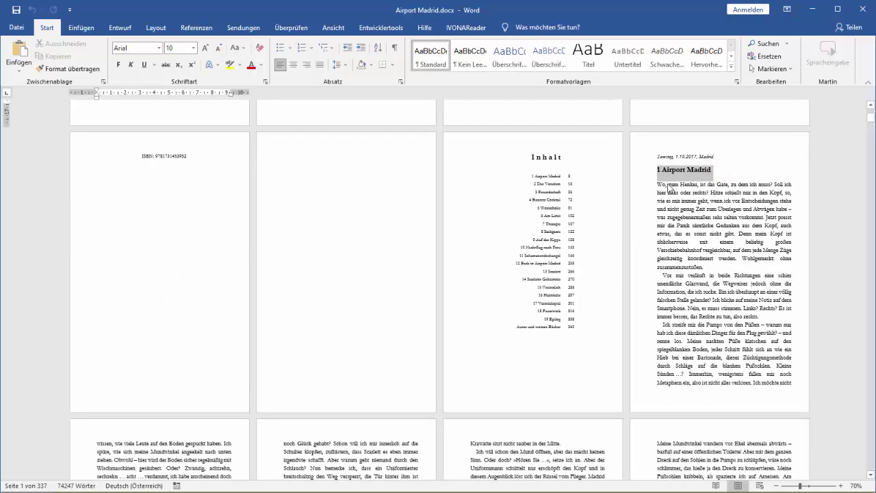
{"action": "left_click", "coordinate": [697, 239]}
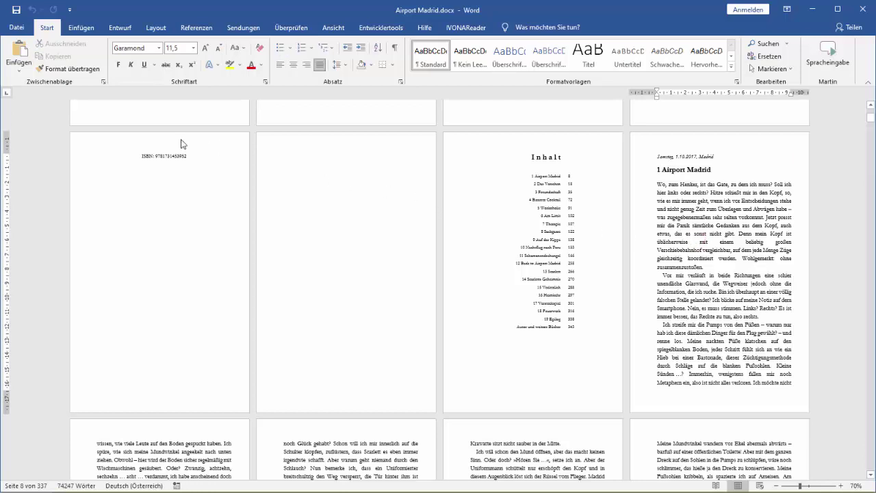
Step: Save the document to the desktop as Airport Madrid.rtf in Rich-Text-Format (*.rtf)
{"action": "left_click", "coordinate": [20, 27]}
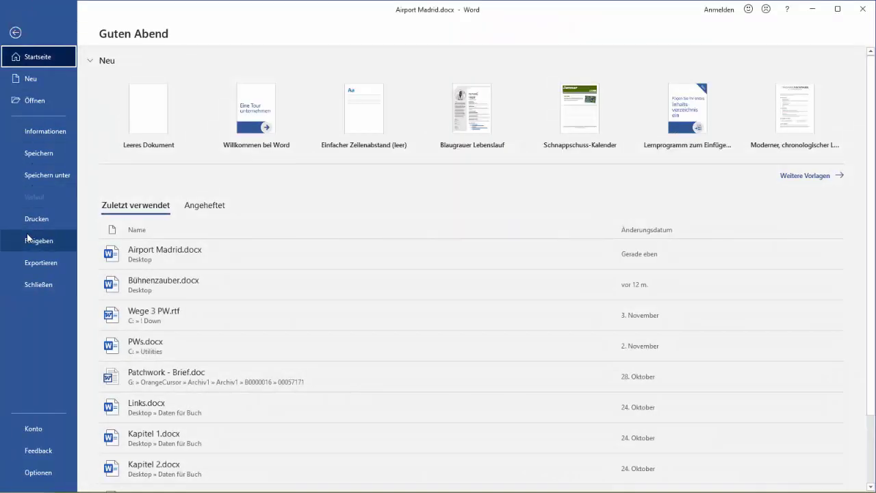
{"action": "left_click", "coordinate": [40, 176]}
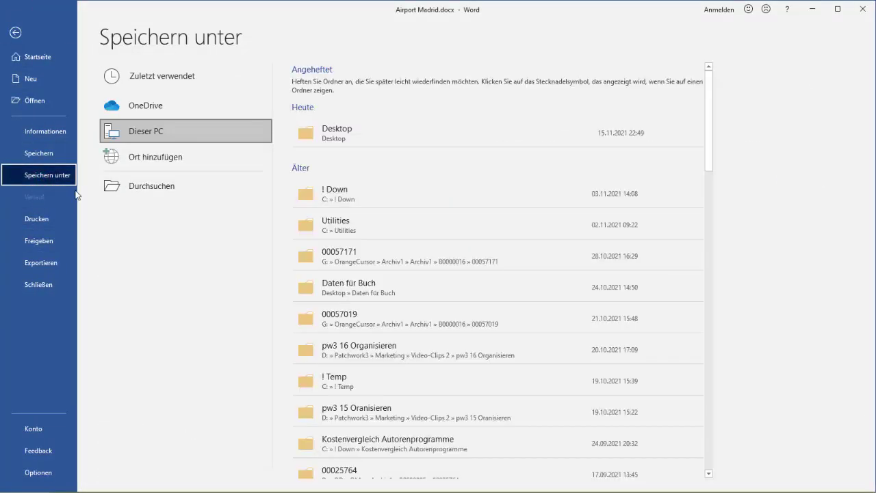
{"action": "left_click", "coordinate": [347, 132]}
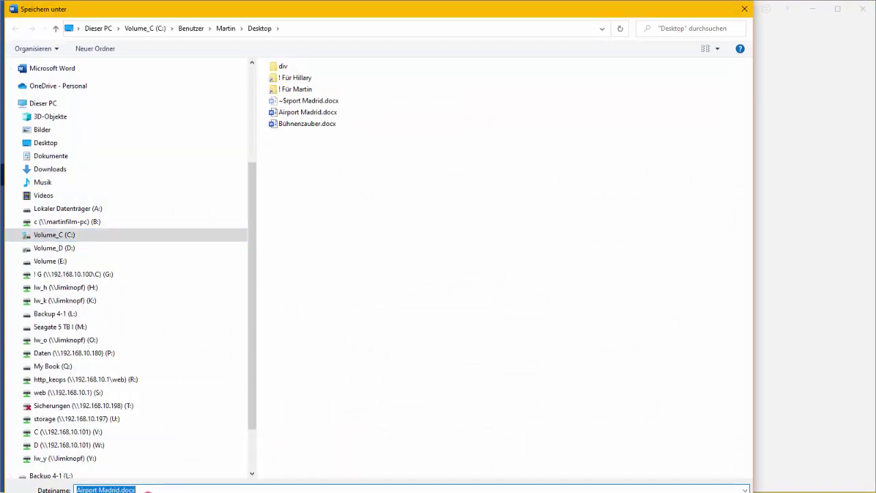
{"action": "left_click", "coordinate": [149, 491]}
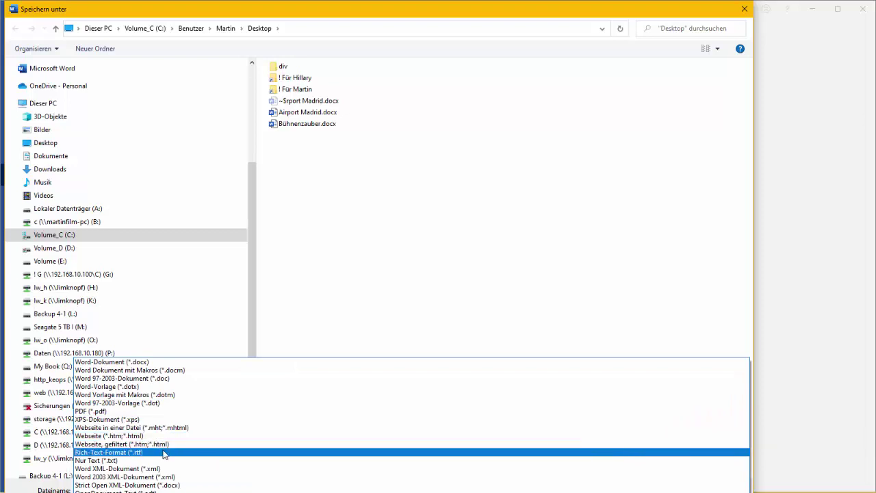
{"action": "left_click", "coordinate": [164, 452]}
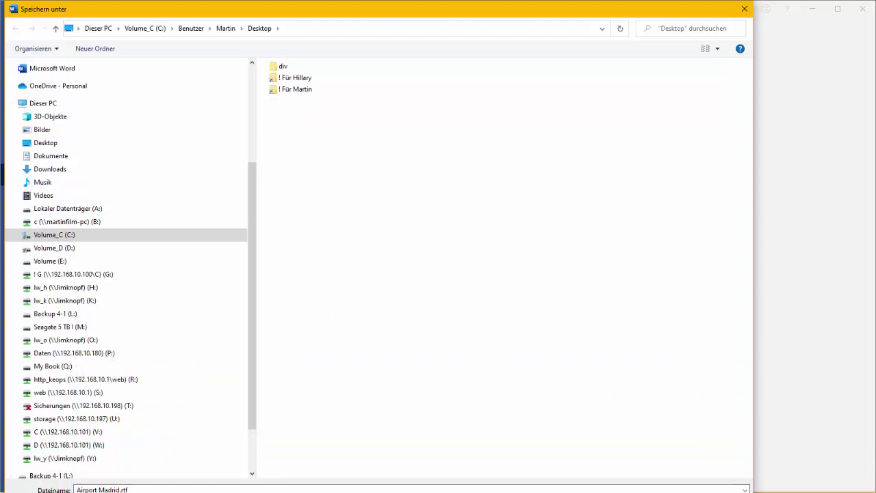
{"action": "left_click_drag", "start_coordinate": [385, 492], "coordinate": [385, 480]}
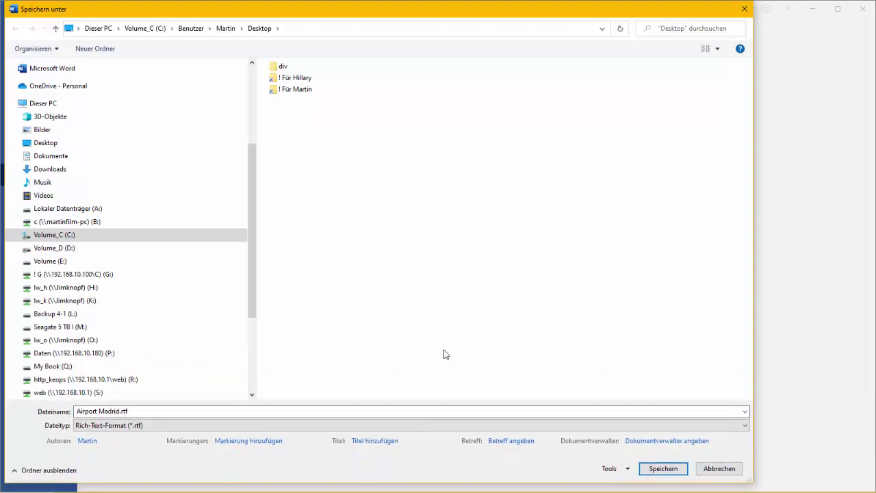
{"action": "left_click_drag", "start_coordinate": [530, 1], "coordinate": [528, 12]}
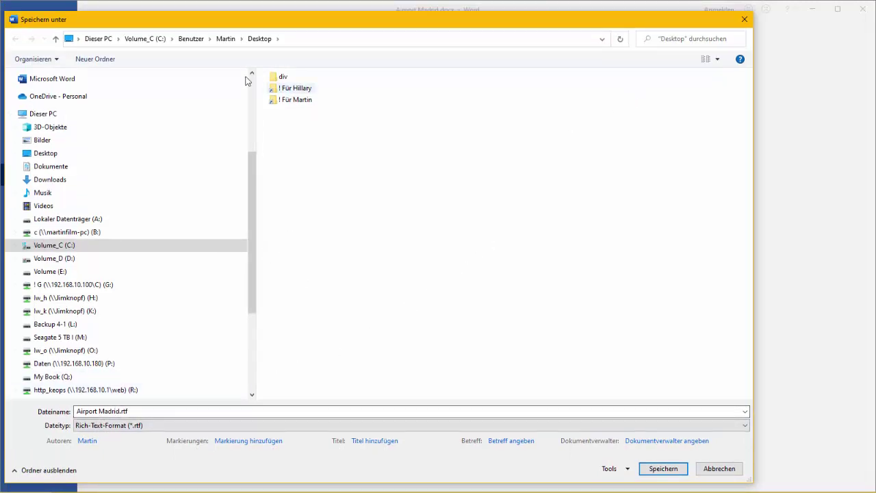
{"action": "left_click", "coordinate": [650, 471]}
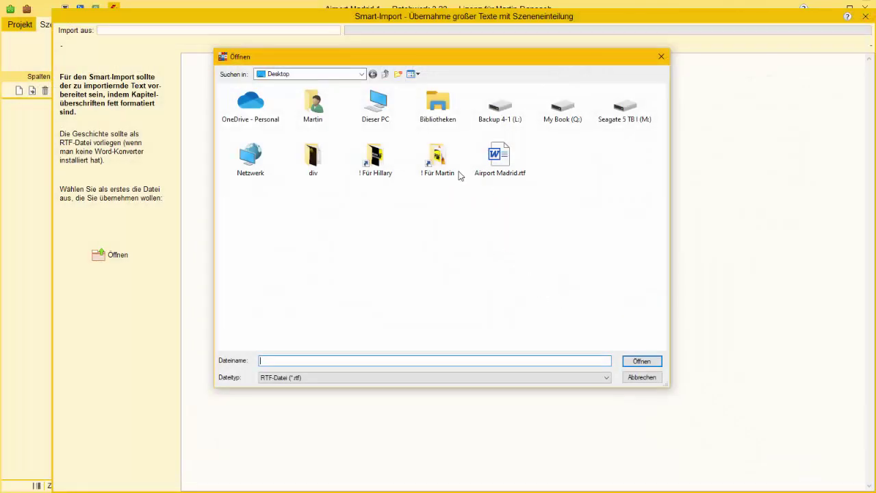
Step: Back in Patchwork, choose Airport Madrid.rtf from the desktop with the RTF file type and start the Smart-Import
{"action": "left_click", "coordinate": [325, 381]}
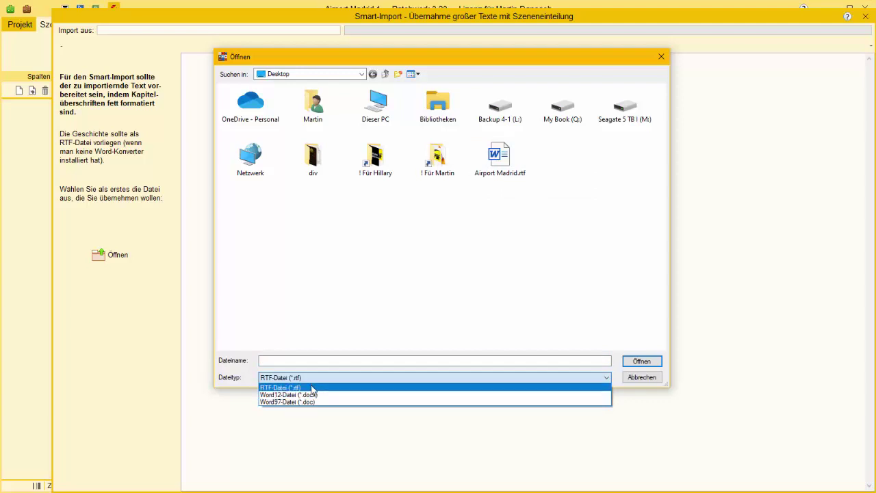
{"action": "left_click", "coordinate": [327, 388]}
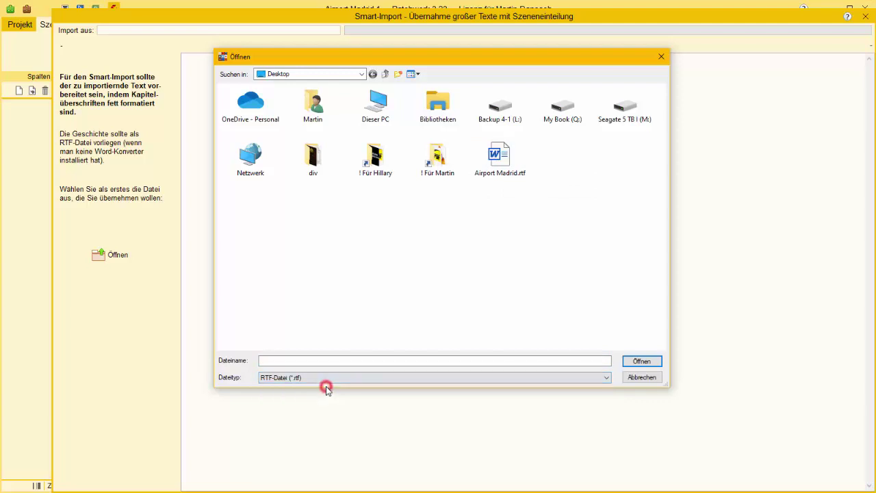
{"action": "left_click", "coordinate": [504, 163]}
{"action": "double_click", "coordinate": [504, 164]}
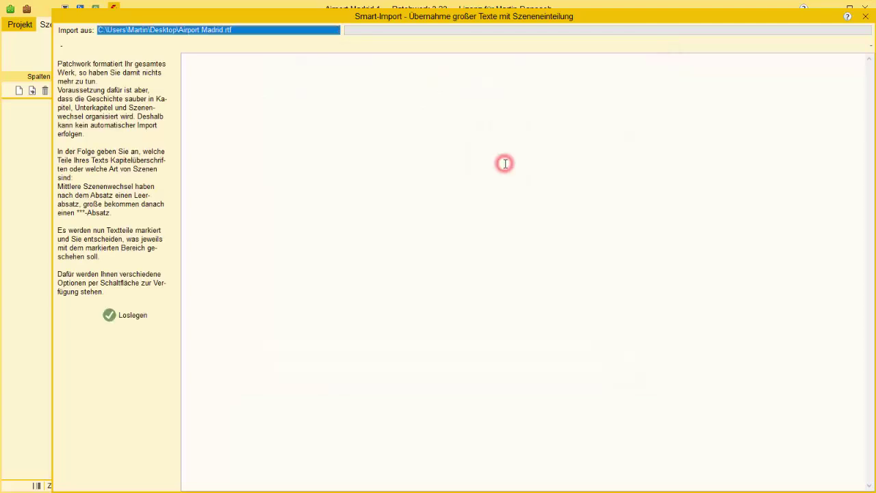
{"action": "left_click", "coordinate": [127, 316]}
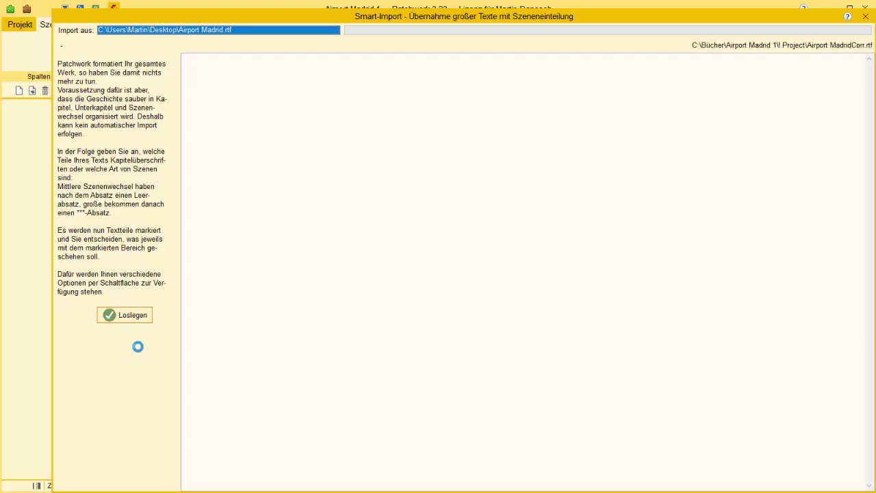
{"action": "key", "text": "Return"}
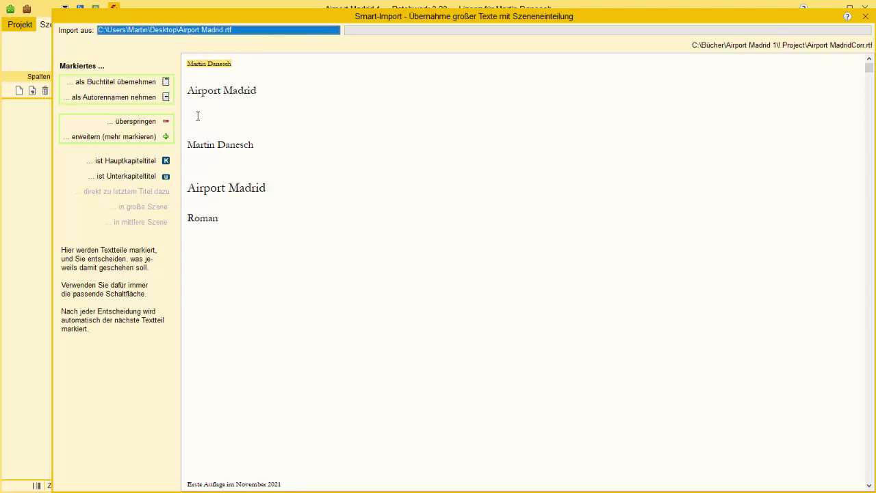
Step: Adopt the marked name as the author's name and the marked text "Airport Madrid" as the book title
{"action": "left_click", "coordinate": [124, 99]}
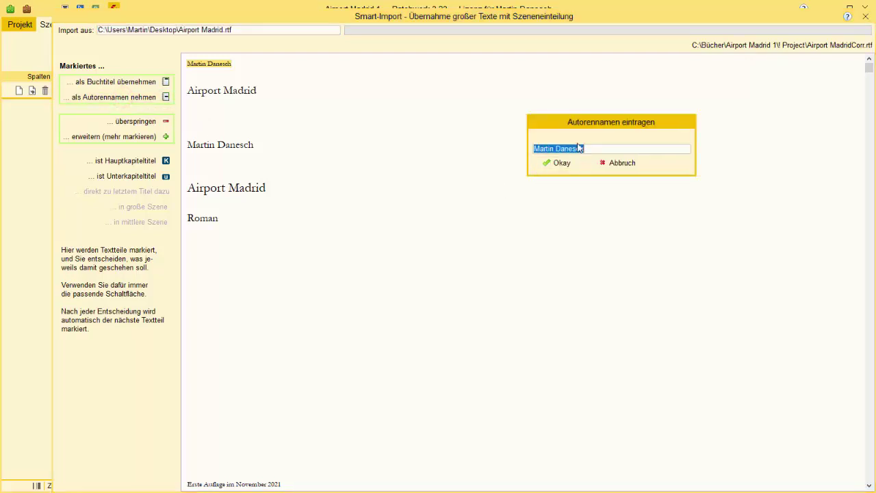
{"action": "left_click", "coordinate": [558, 163]}
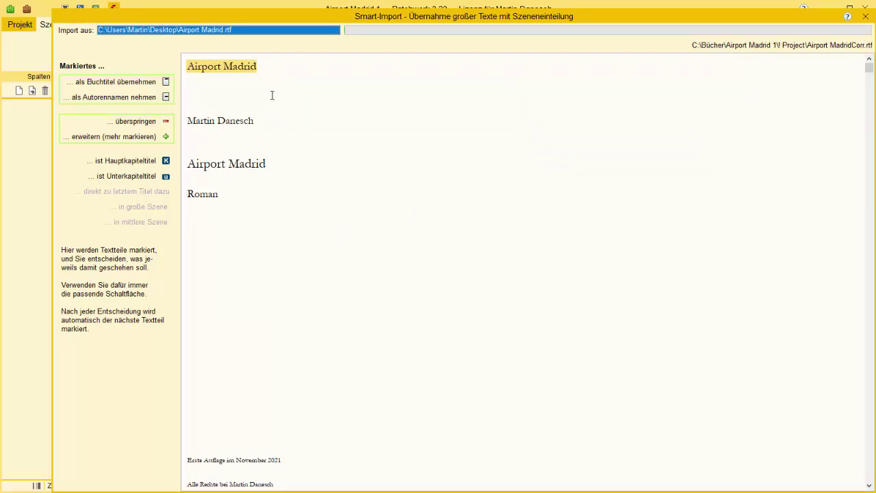
{"action": "left_click", "coordinate": [126, 84]}
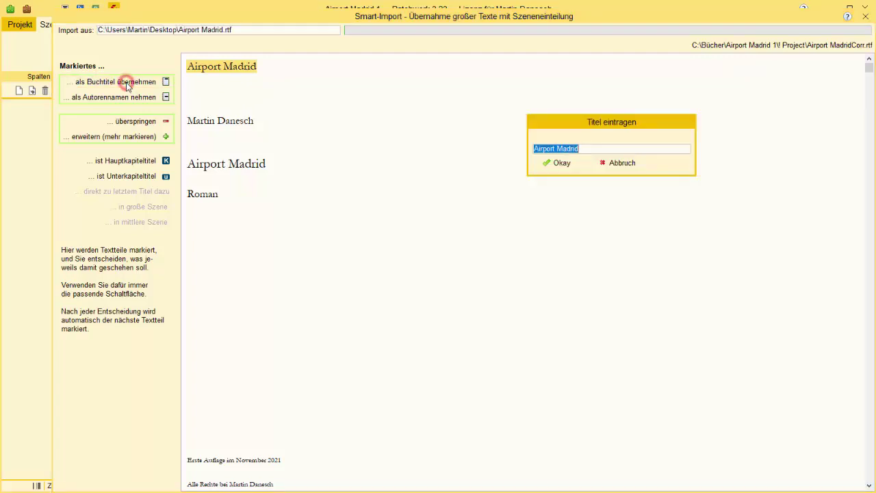
{"action": "left_click", "coordinate": [548, 168]}
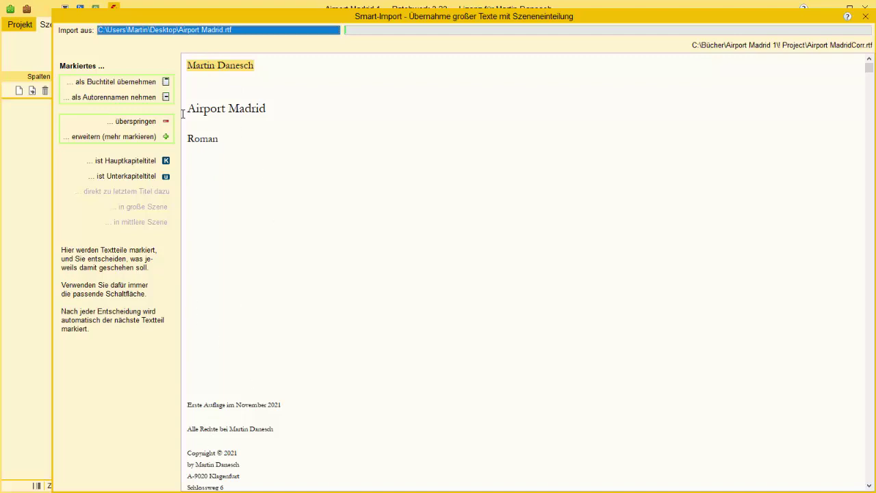
Step: Skip the repeated author name and the repeated "Airport Madrid" title in the imported text
{"action": "left_click", "coordinate": [144, 121]}
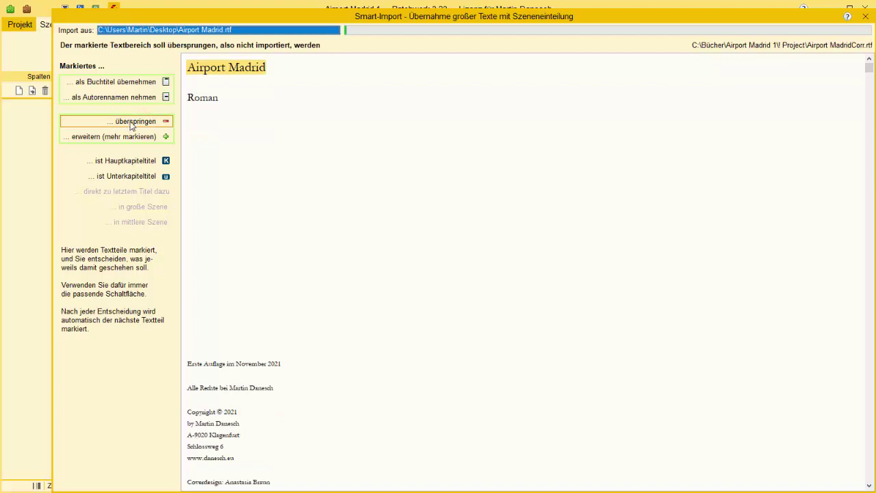
{"action": "left_click", "coordinate": [132, 122]}
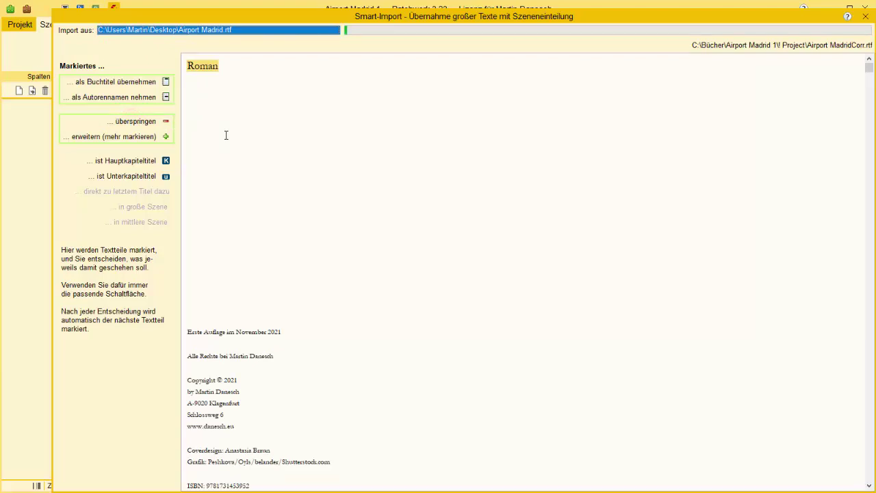
Step: Extend the marking from "Roman" through the imprint and table of contents to the date line above the heading "1 Airport Madrid"
{"action": "left_click", "coordinate": [189, 66]}
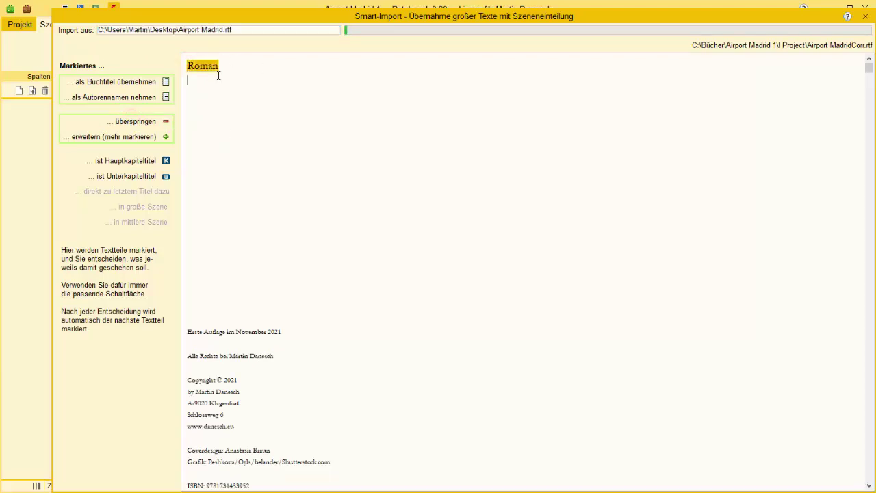
{"action": "key", "text": "shift+Down"}
{"action": "key", "text": "shift+Down"}
{"action": "key", "text": "shift+Down"}
{"action": "key", "text": "shift+Down"}
{"action": "key", "text": "shift+Down"}
{"action": "key", "text": "shift+Down"}
{"action": "key", "text": "shift+Down"}
{"action": "key", "text": "shift+Down"}
{"action": "key", "text": "shift+Down"}
{"action": "key", "text": "shift+Down"}
{"action": "key", "text": "shift+Down"}
{"action": "key", "text": "shift+Down"}
{"action": "key", "text": "shift+Down"}
{"action": "key", "text": "shift+Down"}
{"action": "key", "text": "shift+Down"}
{"action": "key", "text": "shift+Down"}
{"action": "key", "text": "shift+Down"}
{"action": "key", "text": "shift+Down"}
{"action": "key", "text": "shift+Down"}
{"action": "key", "text": "shift+Down"}
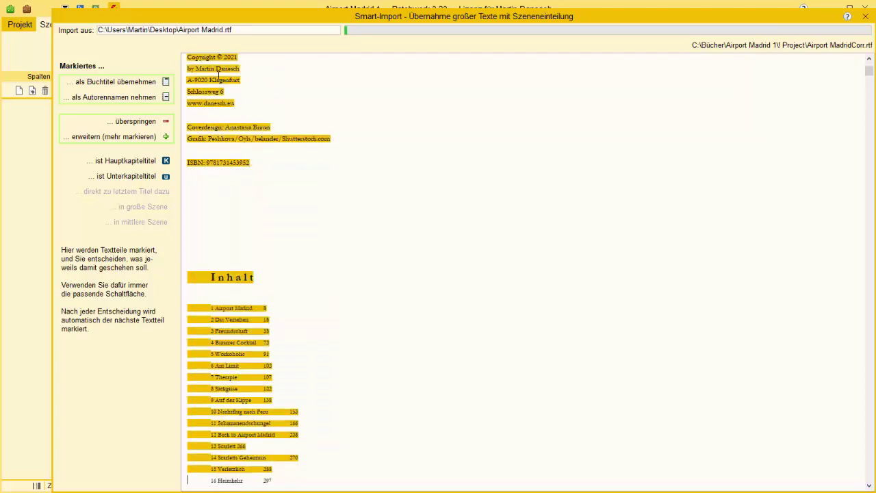
{"action": "key", "text": "shift+Down"}
{"action": "key", "text": "shift+Down"}
{"action": "key", "text": "shift+Down"}
{"action": "key", "text": "shift+Down"}
{"action": "key", "text": "shift+Down"}
{"action": "key", "text": "shift+Down"}
{"action": "key", "text": "shift+Down"}
{"action": "key", "text": "shift+Down"}
{"action": "key", "text": "shift+Down"}
{"action": "key", "text": "shift+Down"}
{"action": "key", "text": "shift+Down"}
{"action": "key", "text": "shift+Down"}
{"action": "key", "text": "shift+Down"}
{"action": "key", "text": "shift+Down"}
{"action": "key", "text": "shift+Down"}
{"action": "key", "text": "shift+Down"}
{"action": "key", "text": "shift+Down"}
{"action": "key", "text": "shift+Down"}
{"action": "key", "text": "shift+Up"}
{"action": "key", "text": "shift+Up"}
{"action": "key", "text": "shift+Up"}
{"action": "key", "text": "shift+Up"}
{"action": "key", "text": "shift+Up"}
{"action": "key", "text": "shift+Up"}
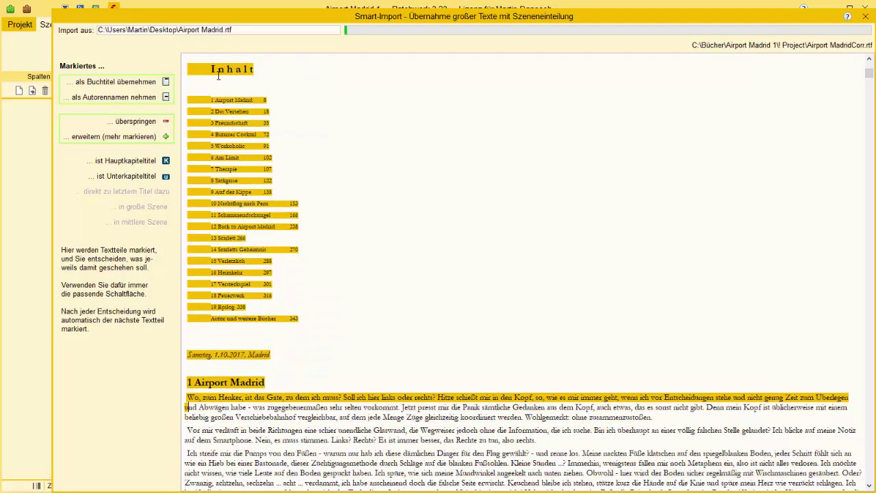
{"action": "key", "text": "shift+Up"}
{"action": "key", "text": "shift+Up"}
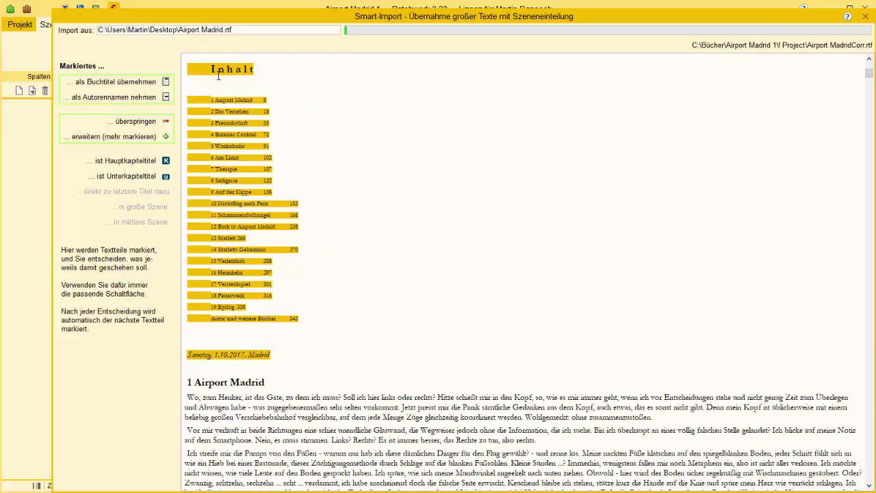
Step: Skip the marked front matter and import "1 Airport Madrid" as a main chapter, with its text through "Ja, der Gedanke tut gut!" attached directly to the title
{"action": "left_click", "coordinate": [128, 124]}
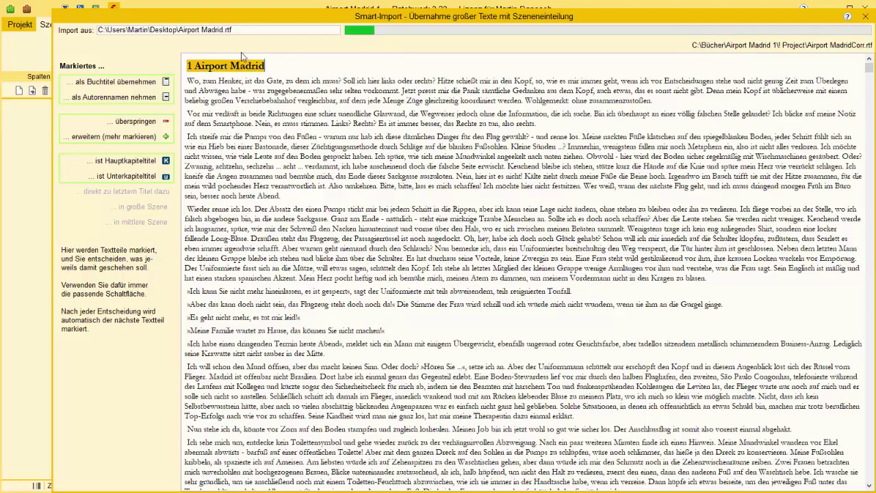
{"action": "left_click", "coordinate": [115, 161]}
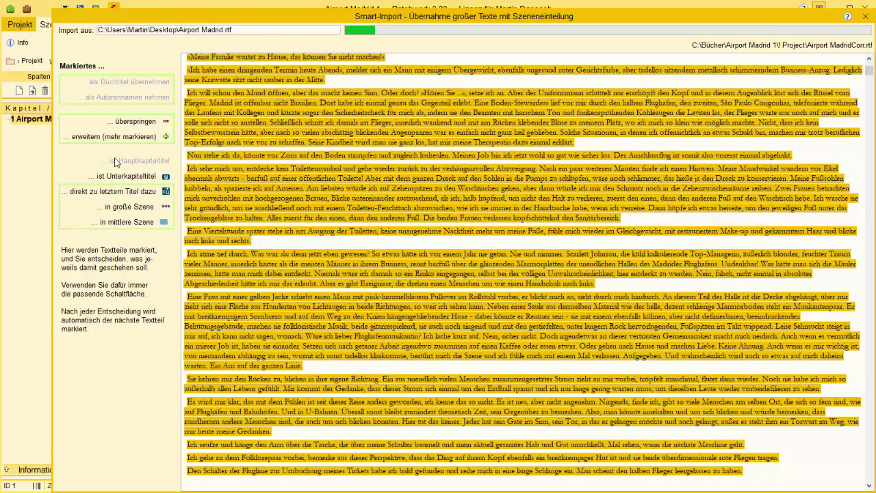
{"action": "left_click", "coordinate": [868, 485]}
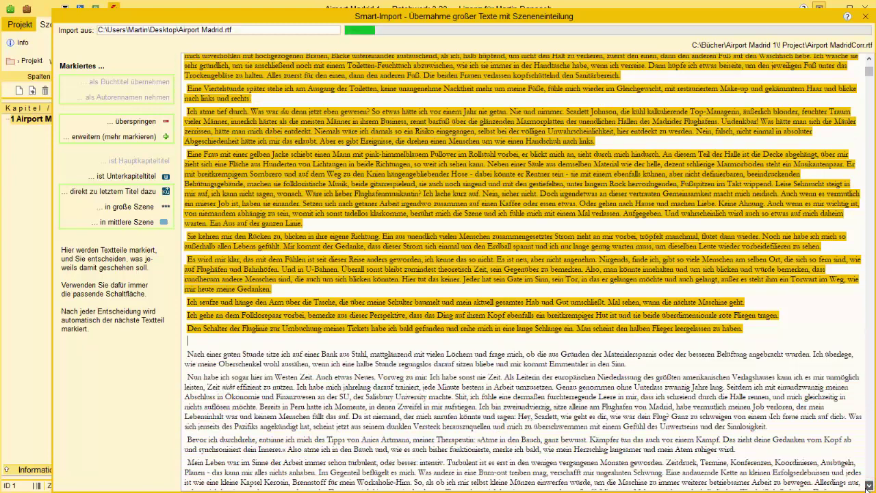
{"action": "scroll", "coordinate": [868, 485], "scroll_direction": "down", "scroll_amount": 3}
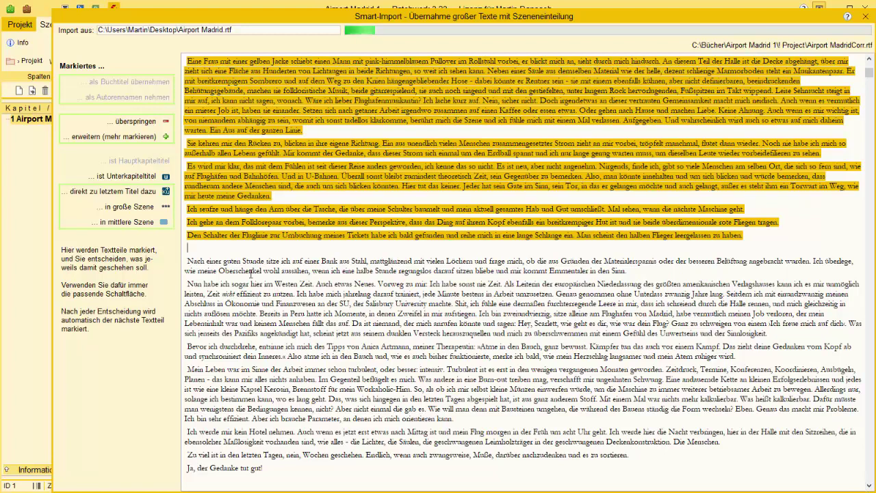
{"action": "left_click", "coordinate": [121, 137]}
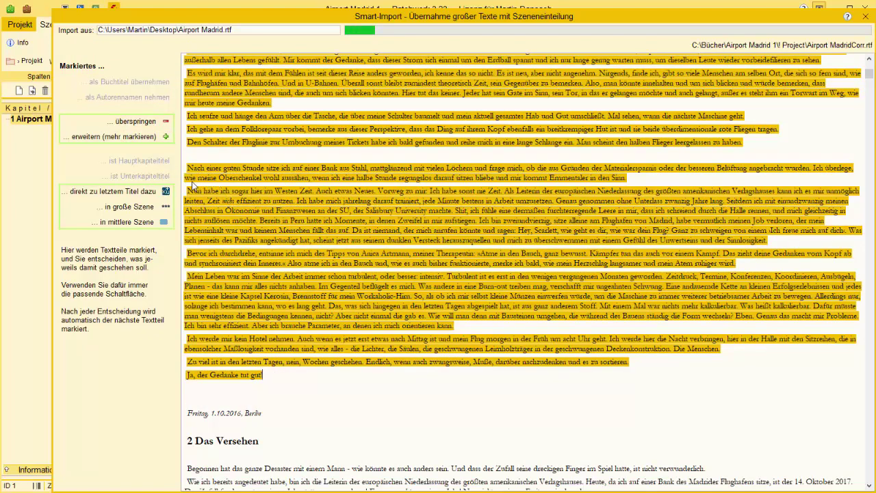
{"action": "left_click", "coordinate": [132, 193]}
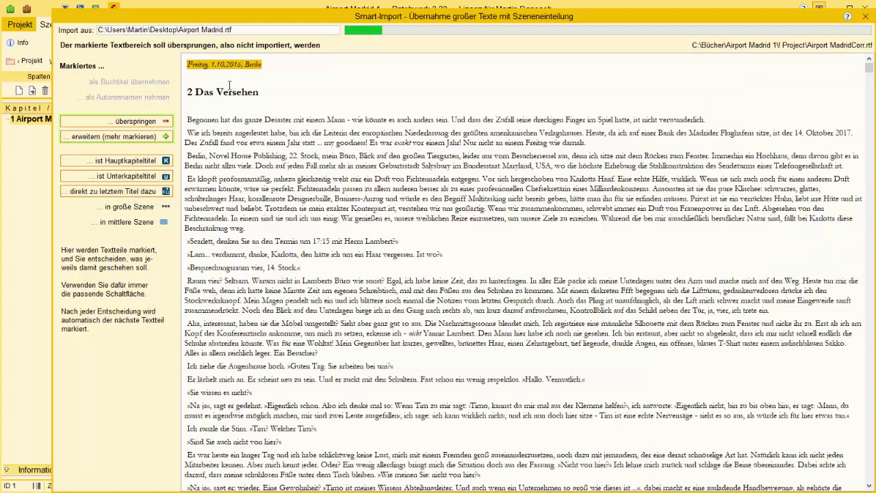
Step: Skip the date line "Freitag, 1.10.2016, Berlin" and import "2 Das Versehen" as a main chapter with its full text attached directly to the title
{"action": "left_click", "coordinate": [142, 124]}
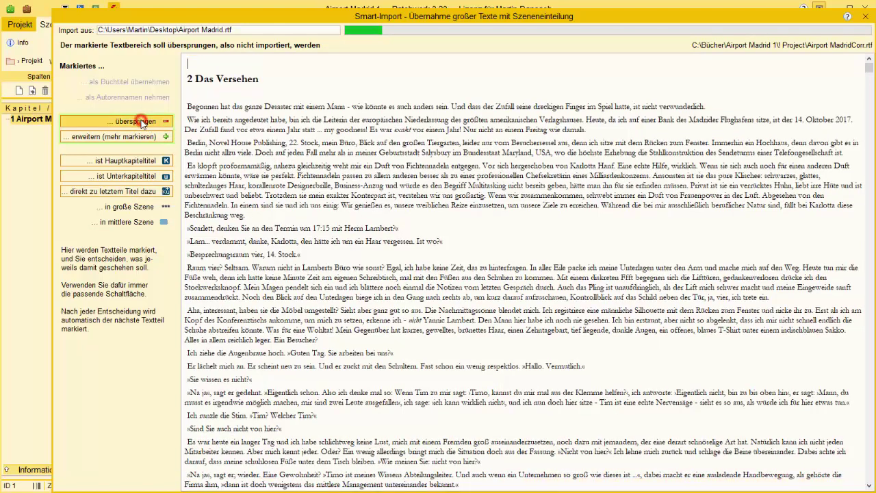
{"action": "left_click", "coordinate": [142, 162]}
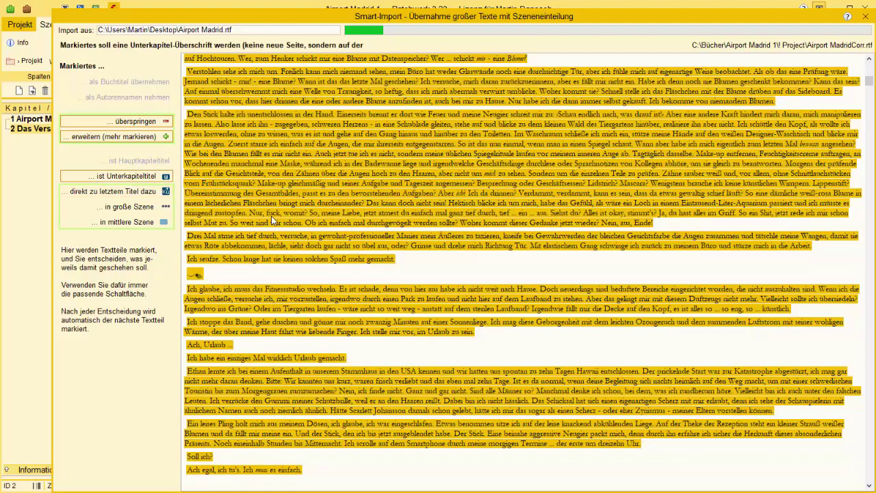
{"action": "left_click", "coordinate": [869, 484]}
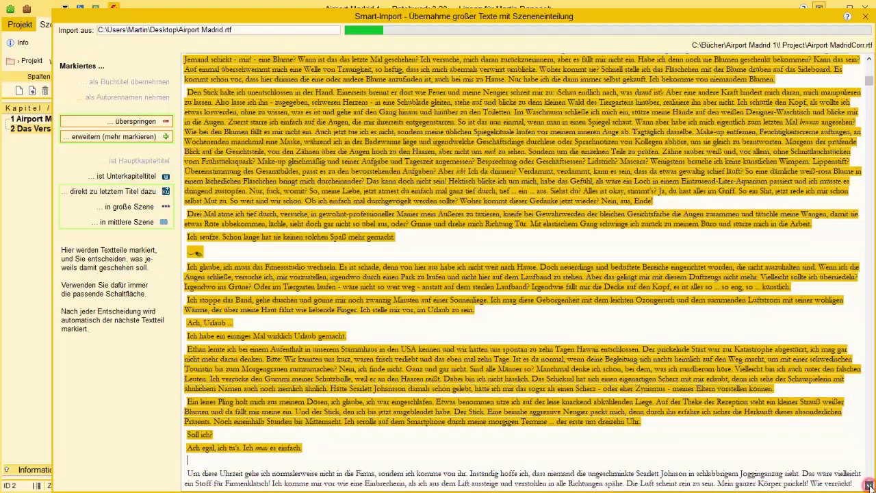
{"action": "left_click", "coordinate": [869, 484]}
{"action": "left_click", "coordinate": [869, 484]}
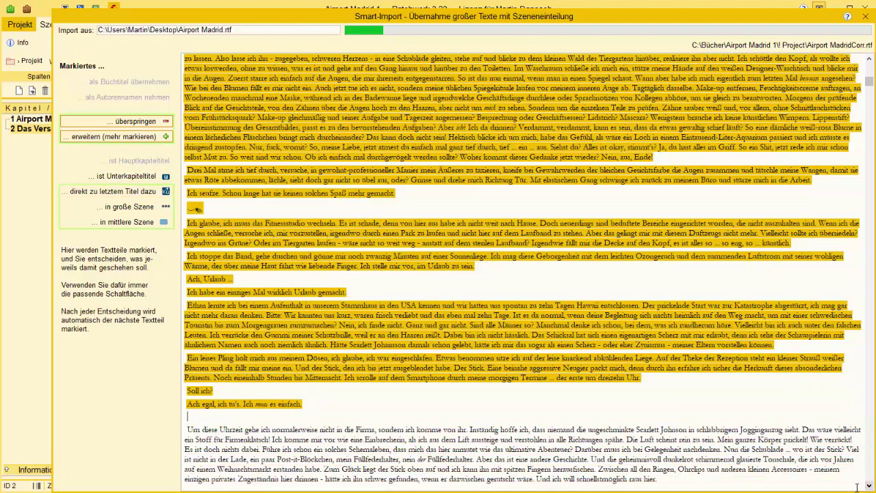
{"action": "left_click", "coordinate": [120, 138]}
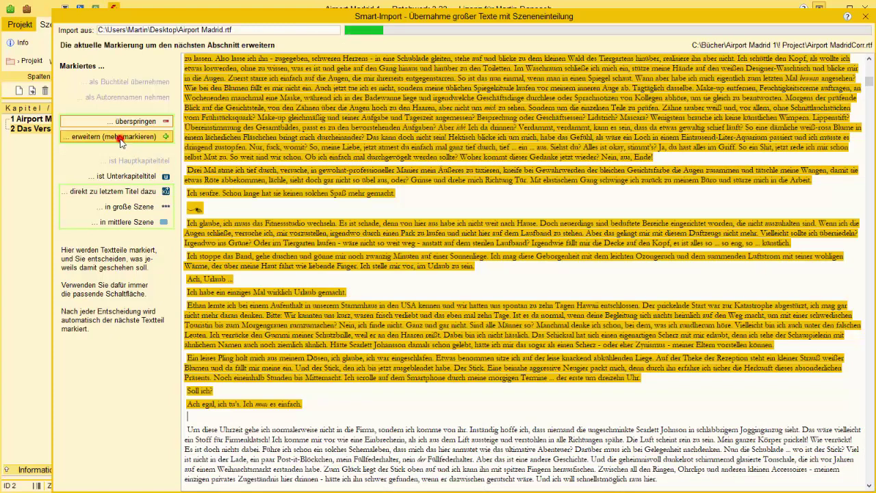
{"action": "left_click", "coordinate": [121, 192]}
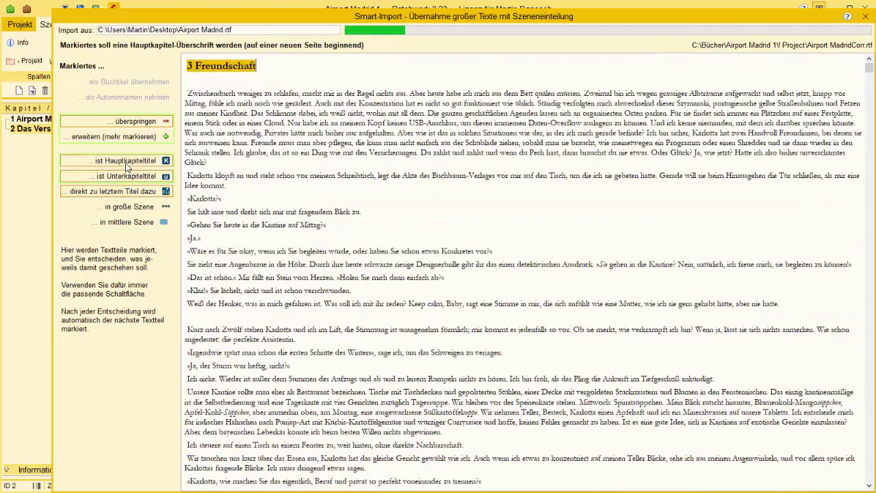
Step: Import "3 Freundschaft" as a main chapter, with all sections up to the heading "4 Bizarrer Cocktail" attached directly to the title
{"action": "left_click", "coordinate": [126, 164]}
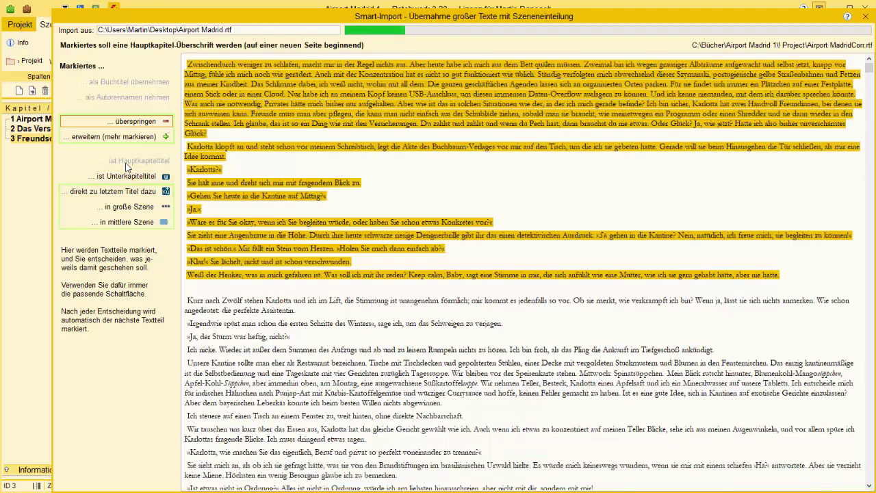
{"action": "left_click", "coordinate": [136, 138]}
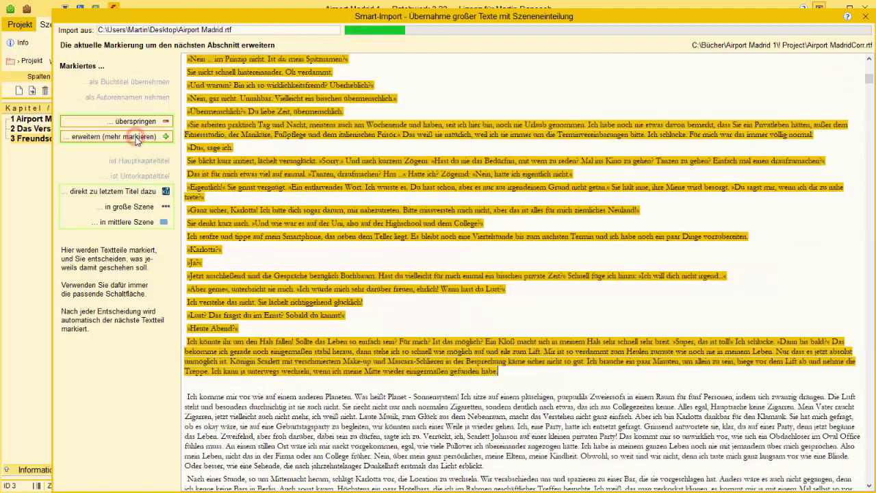
{"action": "left_click", "coordinate": [137, 139]}
{"action": "left_click", "coordinate": [136, 138]}
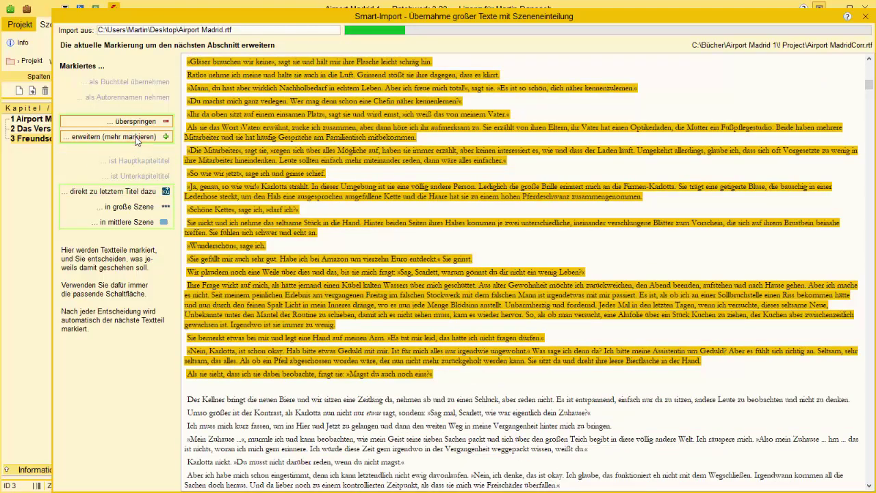
{"action": "left_click", "coordinate": [136, 139]}
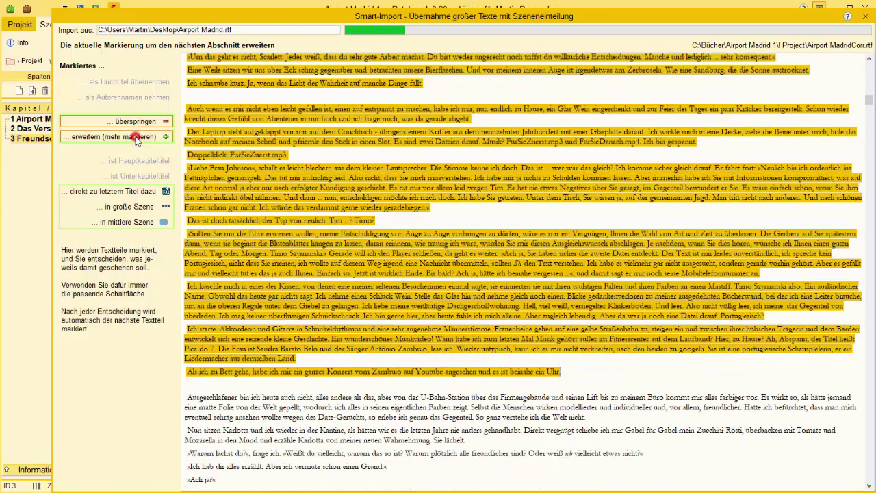
{"action": "left_click", "coordinate": [137, 139]}
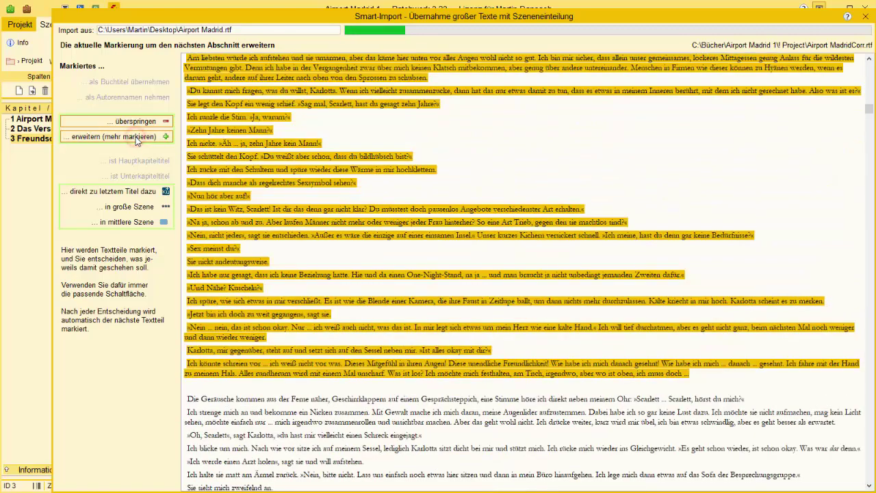
{"action": "left_click", "coordinate": [136, 139]}
{"action": "left_click", "coordinate": [137, 138]}
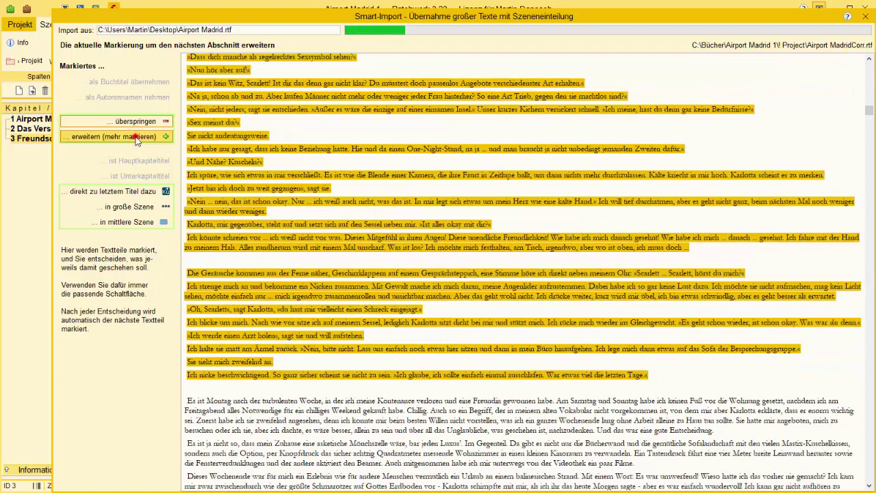
{"action": "left_click", "coordinate": [136, 139]}
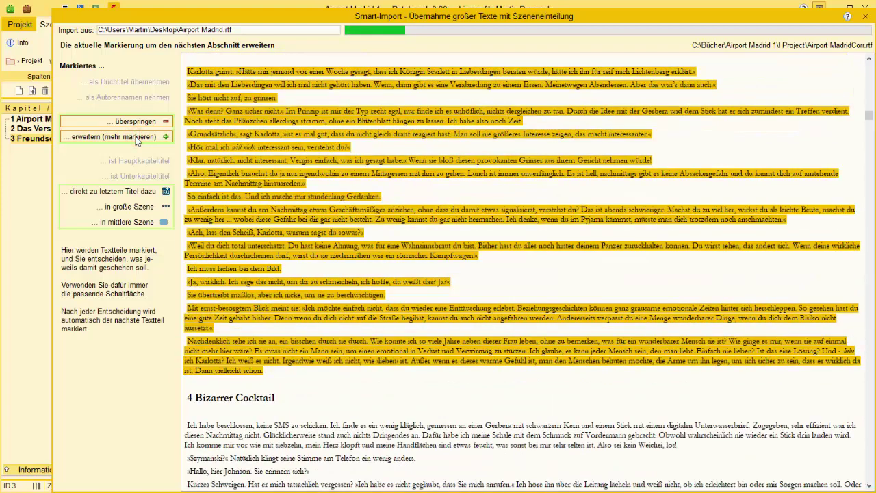
{"action": "left_click", "coordinate": [126, 192]}
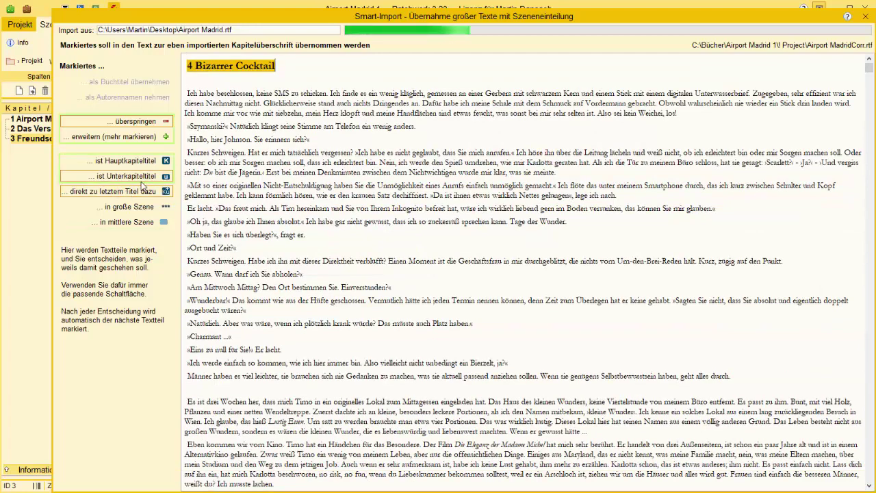
Step: Set "4 Bizarrer Cocktail" as a main chapter title and import its first section as a medium scene, checking it in the chapter tree
{"action": "left_click", "coordinate": [132, 166]}
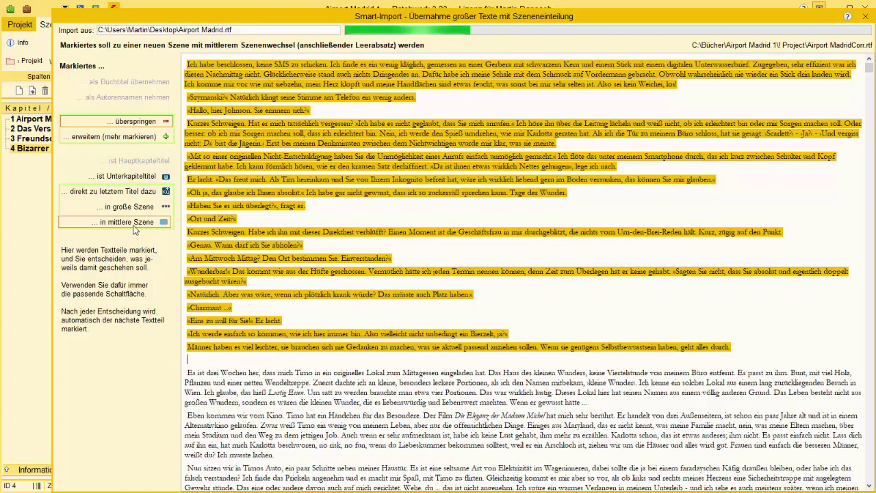
{"action": "left_click", "coordinate": [132, 228]}
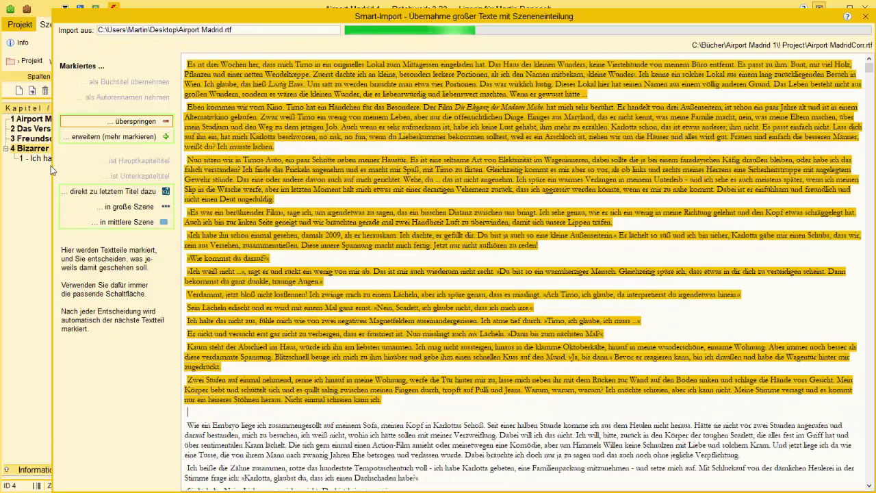
{"action": "left_click_drag", "start_coordinate": [51, 167], "coordinate": [101, 176]}
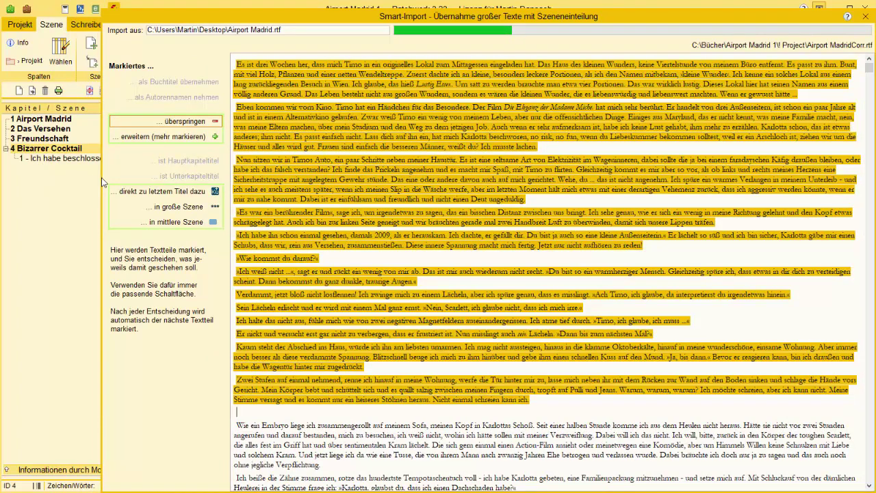
{"action": "left_click_drag", "start_coordinate": [101, 177], "coordinate": [53, 188]}
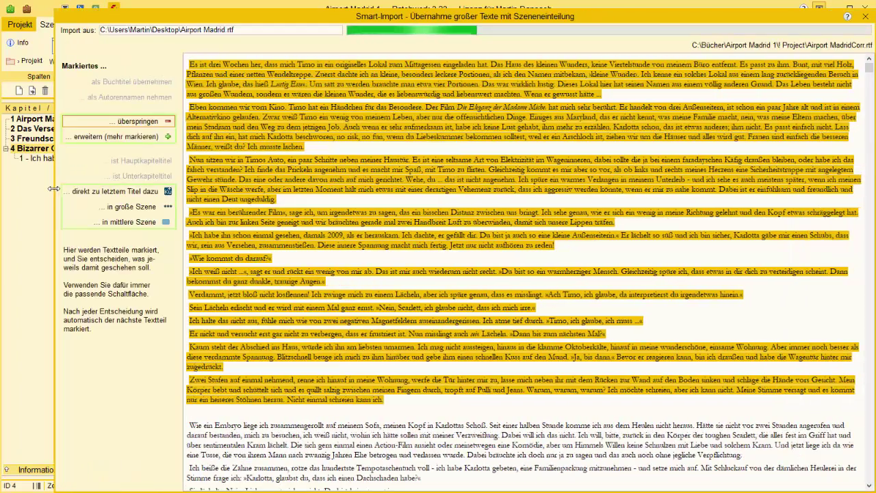
Step: Import the remaining four sections of "4 Bizarrer Cocktail" up to the heading "5 Workoholic" as separate medium scenes
{"action": "left_click", "coordinate": [127, 224]}
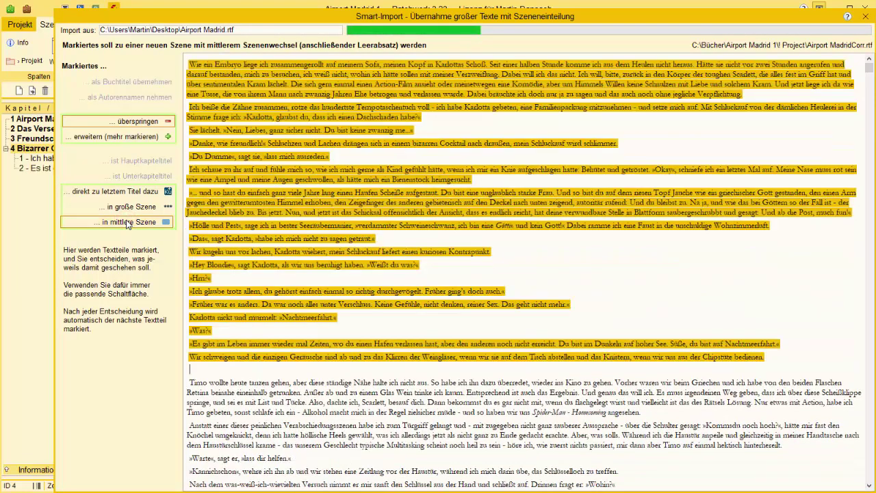
{"action": "left_click", "coordinate": [128, 224]}
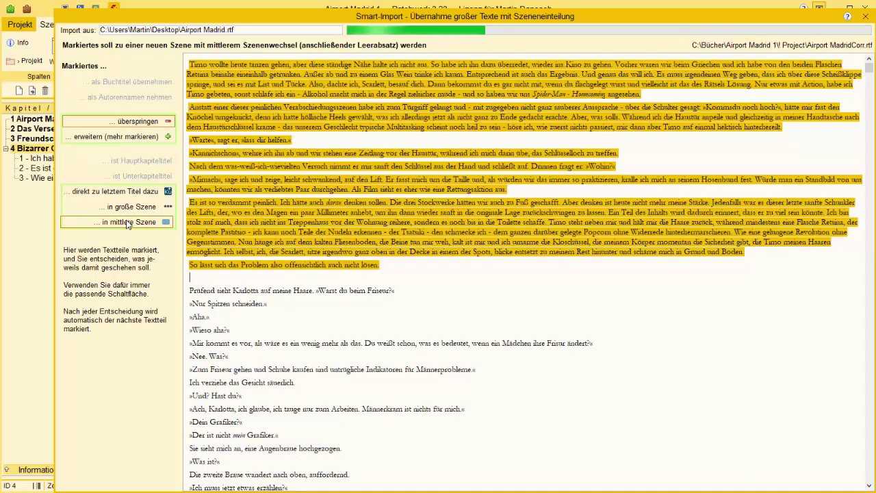
{"action": "left_click", "coordinate": [127, 224]}
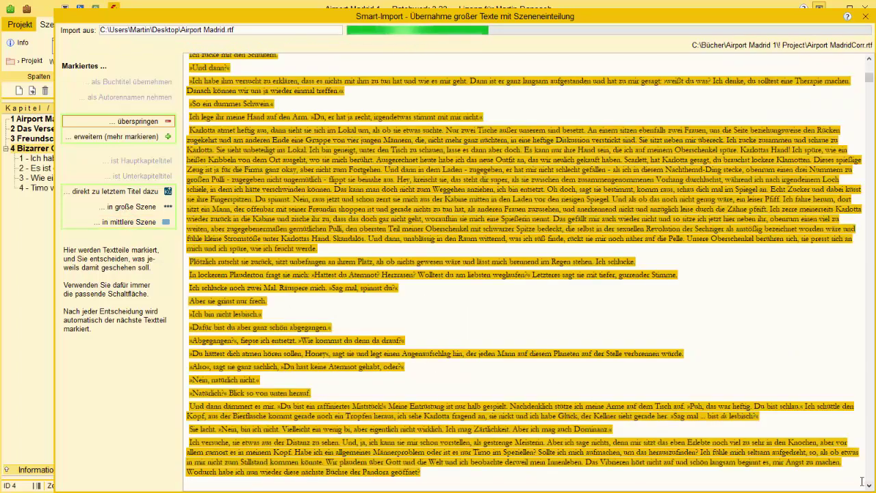
{"action": "left_click", "coordinate": [867, 486]}
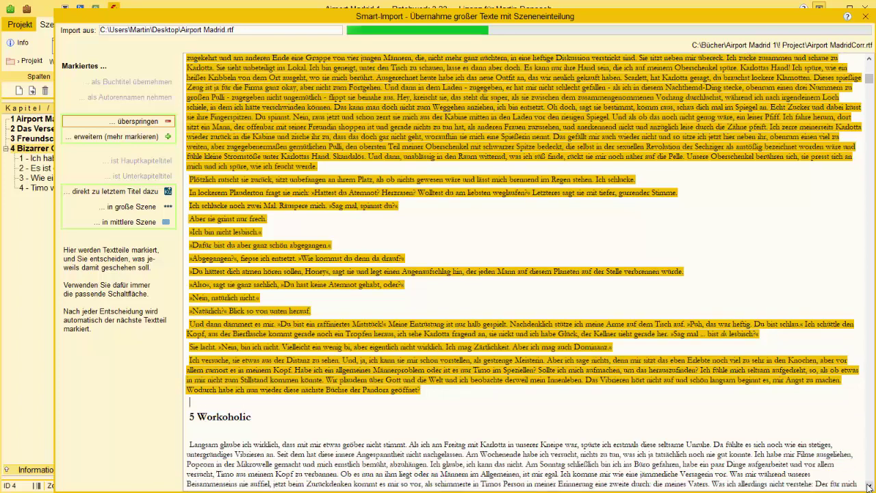
{"action": "left_click", "coordinate": [119, 221]}
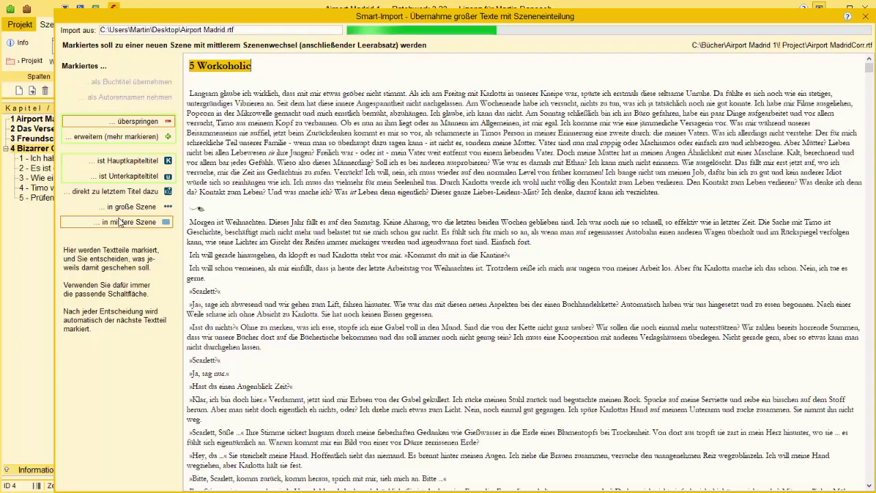
Step: Set "5 Workoholic" as a main chapter title and review the extent of the text marked beneath it
{"action": "left_click", "coordinate": [132, 161]}
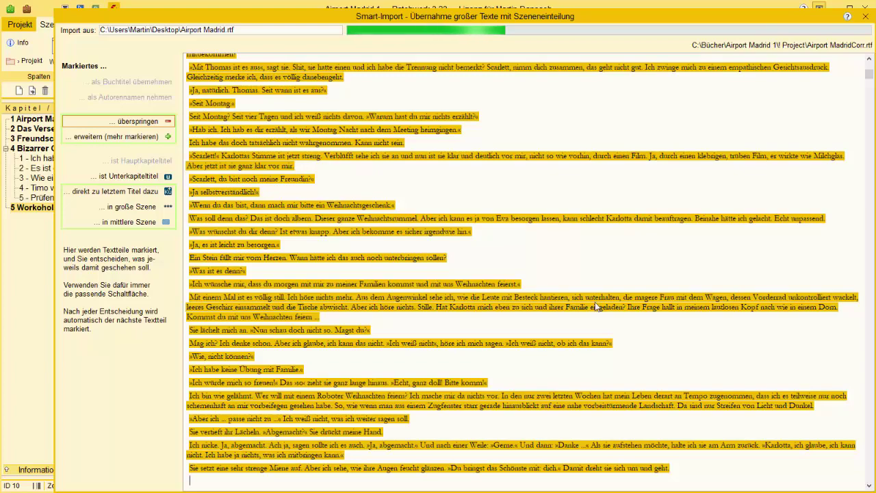
{"action": "left_click", "coordinate": [870, 483]}
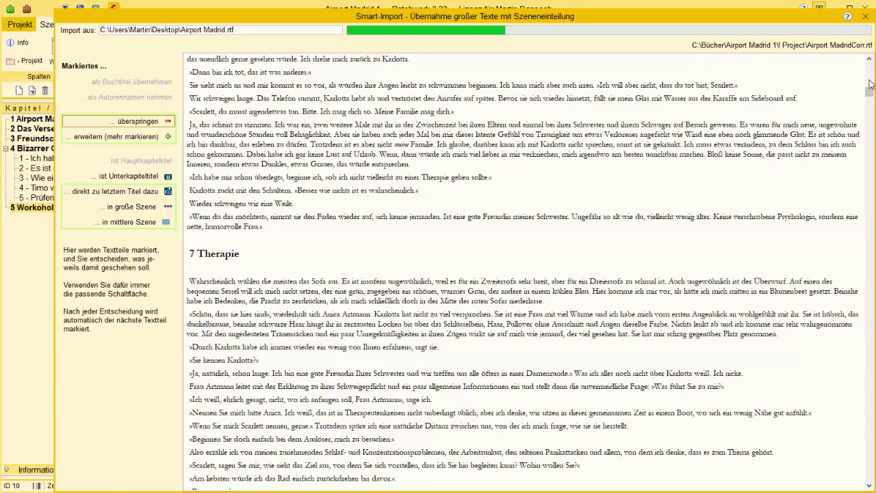
{"action": "left_click_drag", "start_coordinate": [870, 83], "coordinate": [871, 69]}
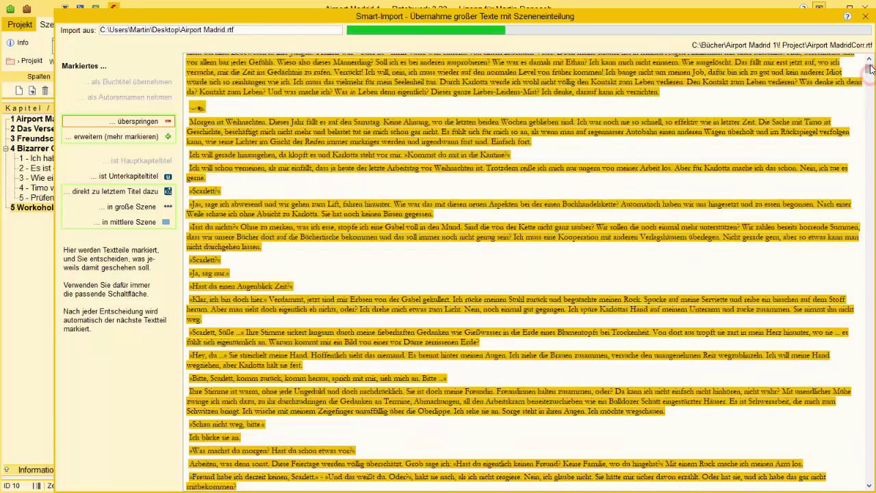
{"action": "left_click", "coordinate": [869, 484]}
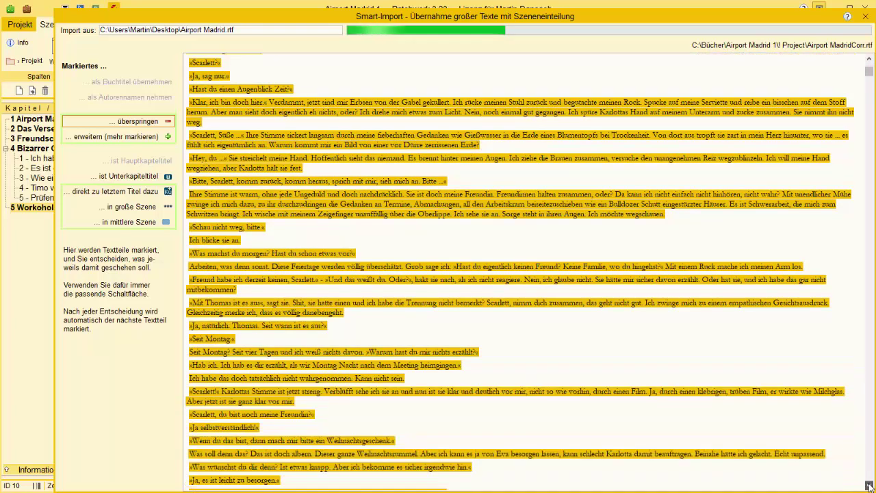
{"action": "left_click_drag", "start_coordinate": [869, 485], "coordinate": [869, 484]}
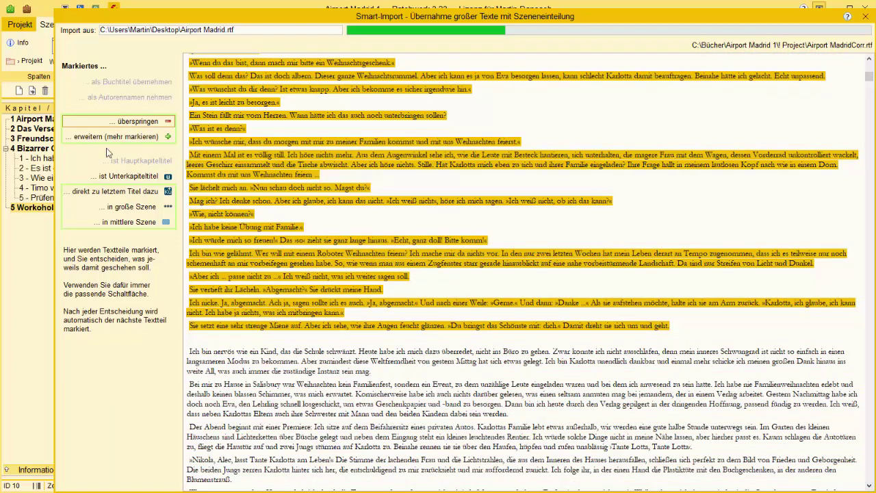
{"action": "left_click", "coordinate": [137, 137]}
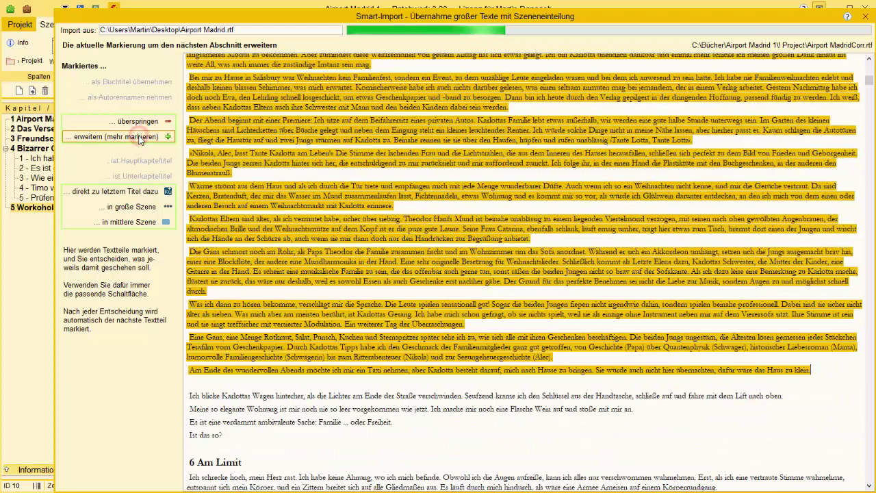
{"action": "left_click", "coordinate": [139, 137]}
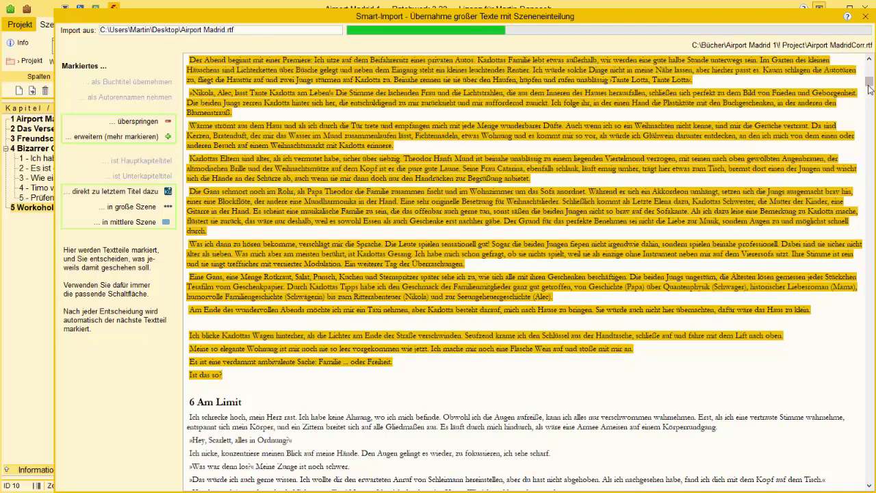
{"action": "left_click_drag", "start_coordinate": [870, 83], "coordinate": [870, 74]}
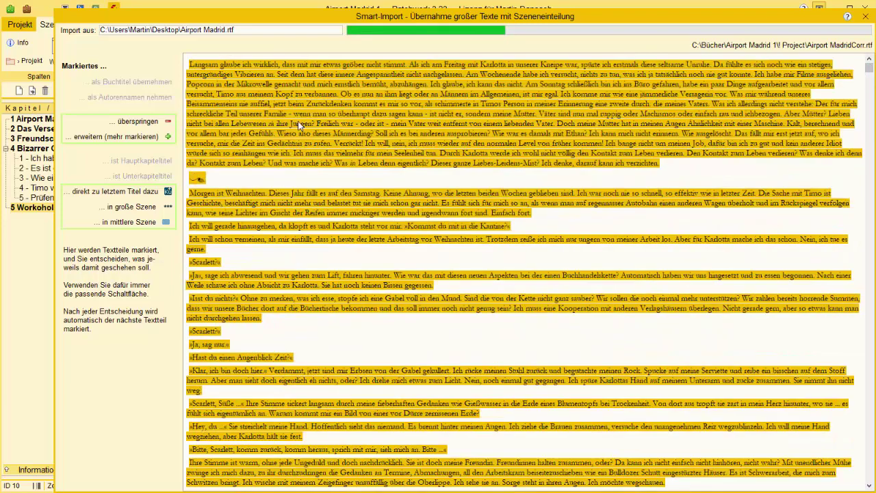
Step: Mark only the opening paragraph of "5 Workoholic" and import it as a large scene, with the remaining sections up to "6 Am Limit" as medium scenes
{"action": "left_click", "coordinate": [190, 64]}
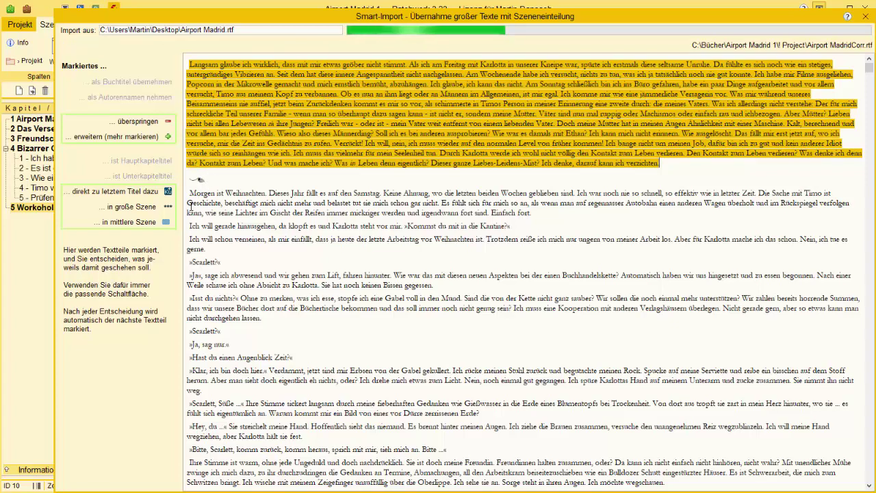
{"action": "left_click", "coordinate": [135, 210]}
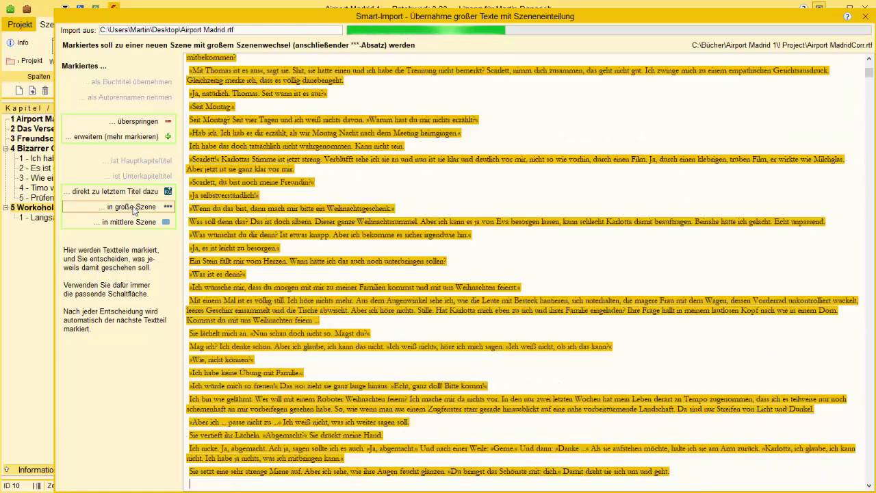
{"action": "left_click", "coordinate": [868, 485]}
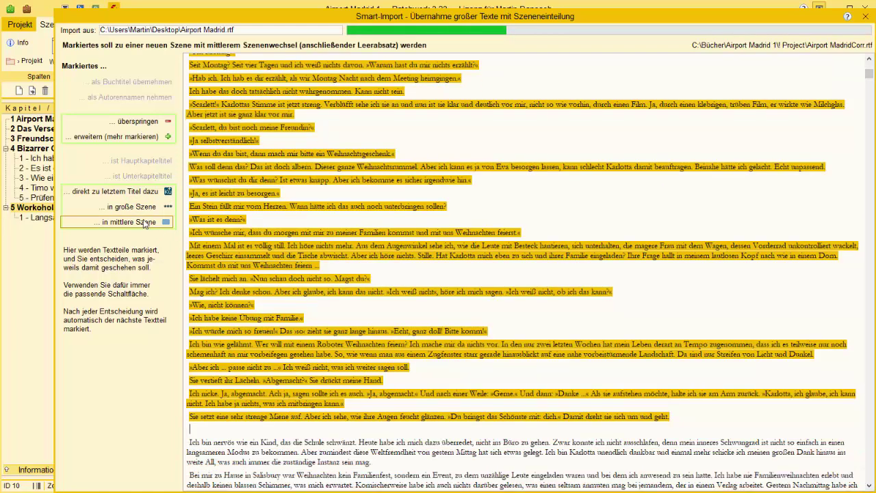
{"action": "left_click", "coordinate": [145, 223]}
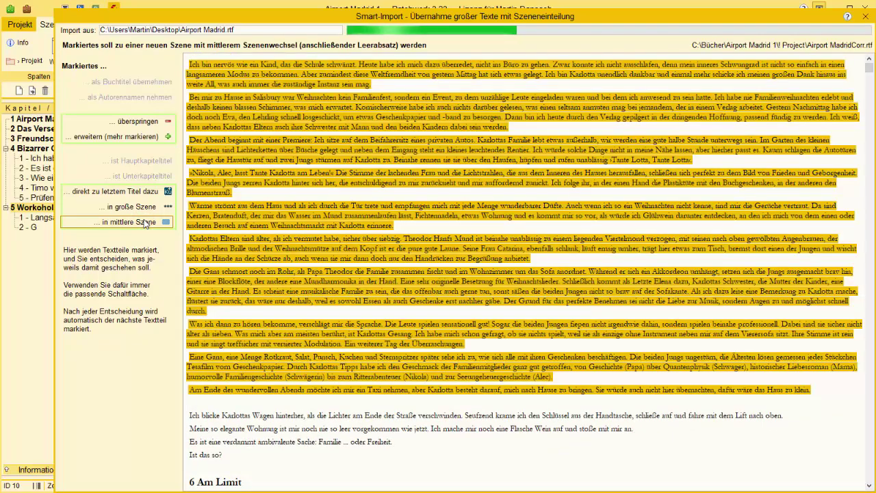
{"action": "left_click", "coordinate": [143, 224]}
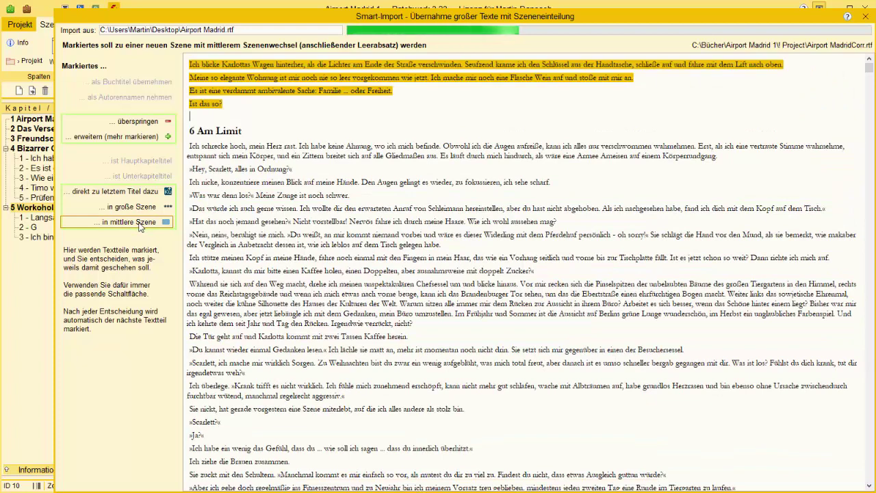
{"action": "left_click", "coordinate": [141, 226]}
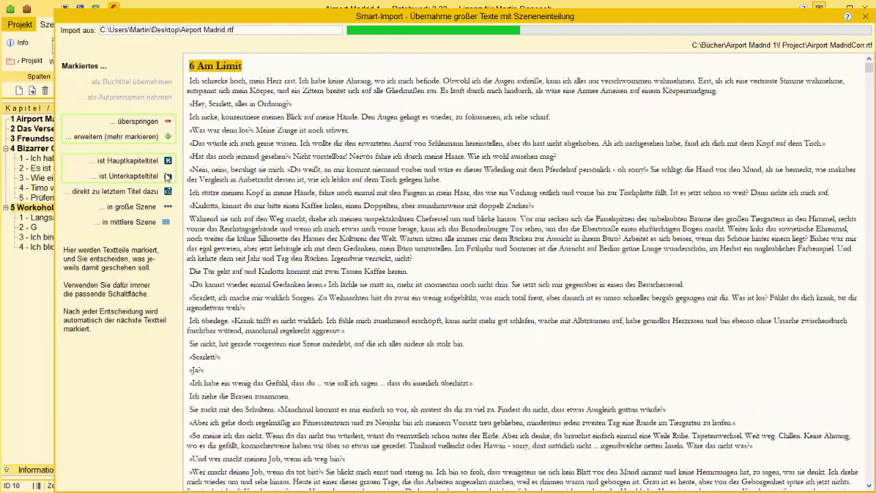
Step: Import "6 Am Limit" and "7 Therapie" as main chapters, with each of their sections as a separate medium scene
{"action": "left_click", "coordinate": [141, 162]}
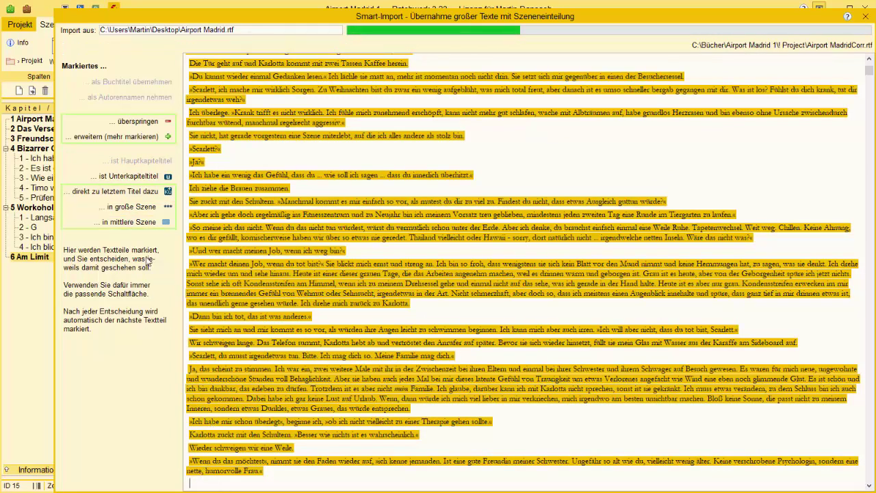
{"action": "left_click", "coordinate": [129, 226]}
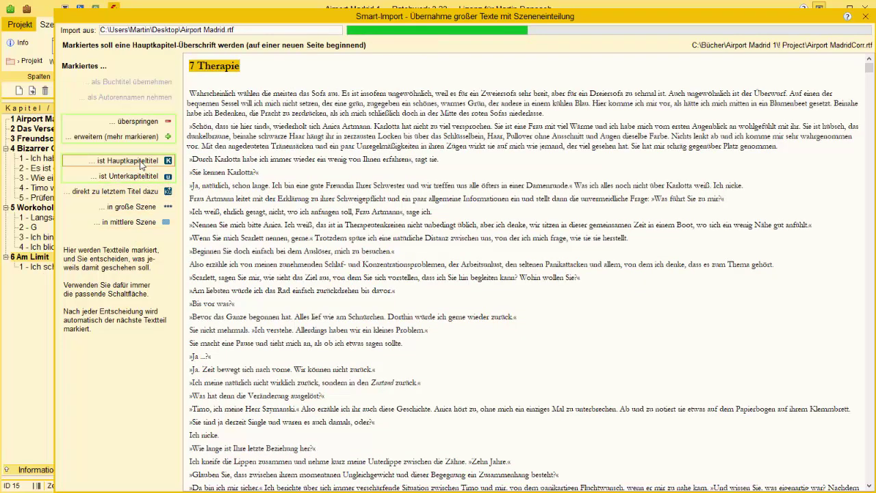
{"action": "left_click", "coordinate": [140, 163]}
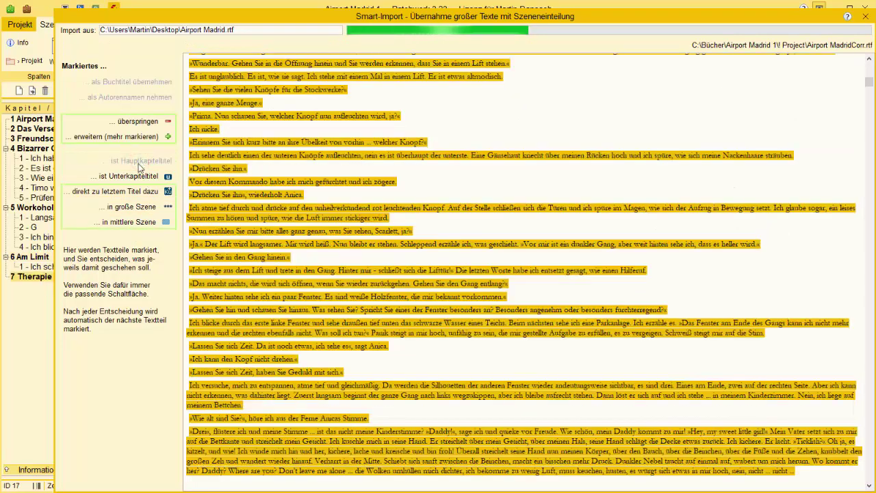
{"action": "left_click", "coordinate": [131, 225]}
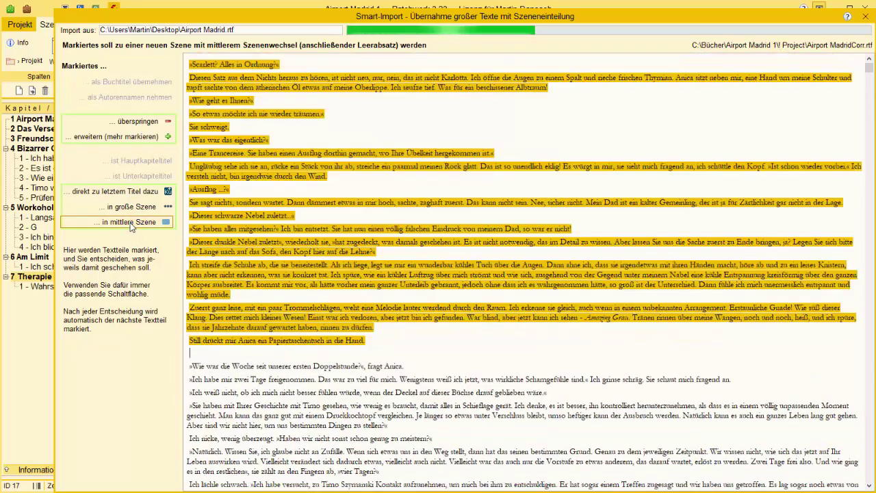
{"action": "left_click", "coordinate": [131, 225]}
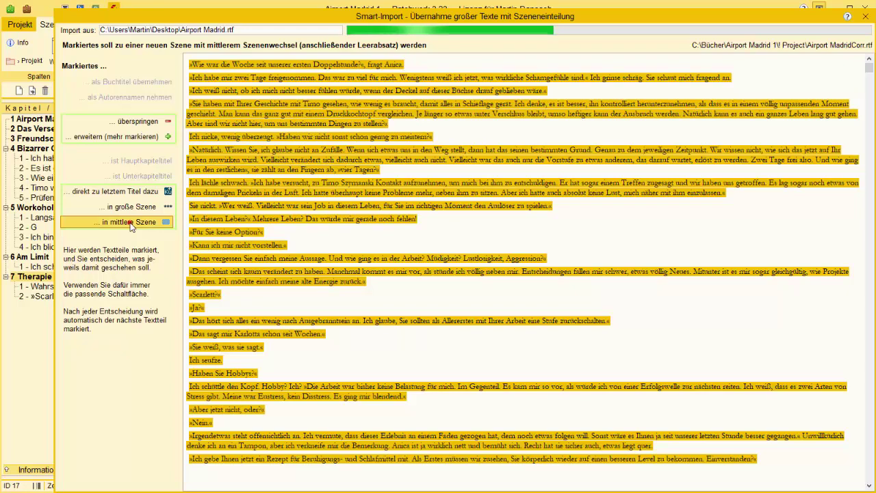
{"action": "left_click", "coordinate": [131, 225]}
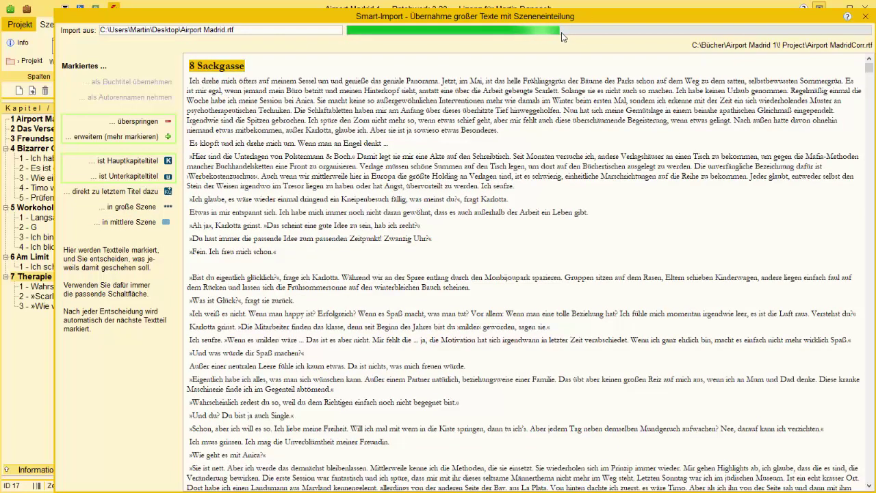
Step: Import "8 Sackgasse" as a main chapter, with its four sections up to "9 Auf der Kippe" as separate medium scenes
{"action": "left_click", "coordinate": [144, 160]}
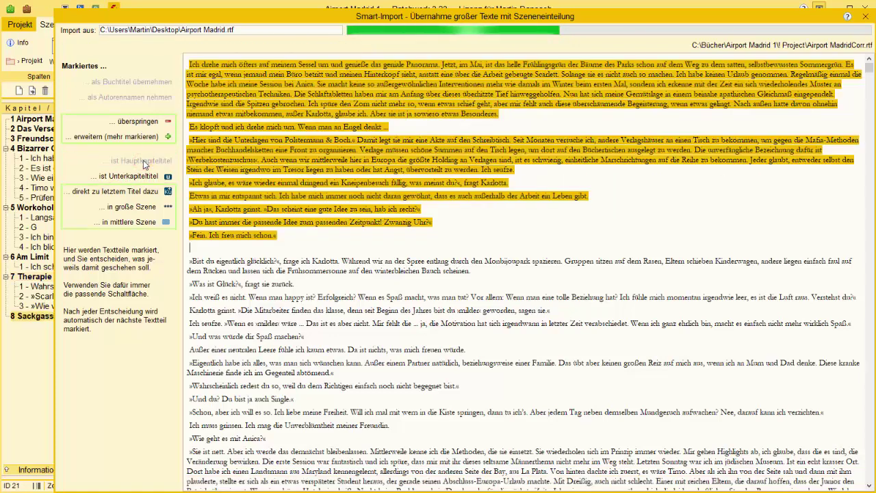
{"action": "left_click", "coordinate": [126, 223]}
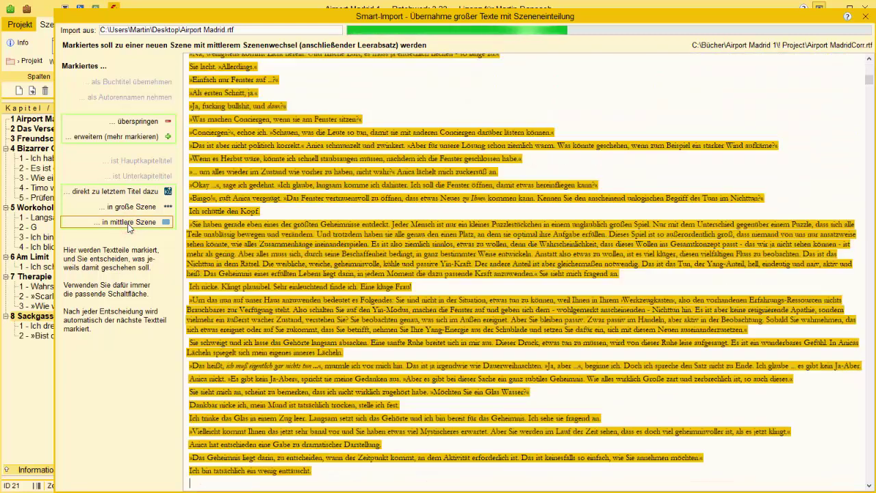
{"action": "left_click", "coordinate": [127, 225]}
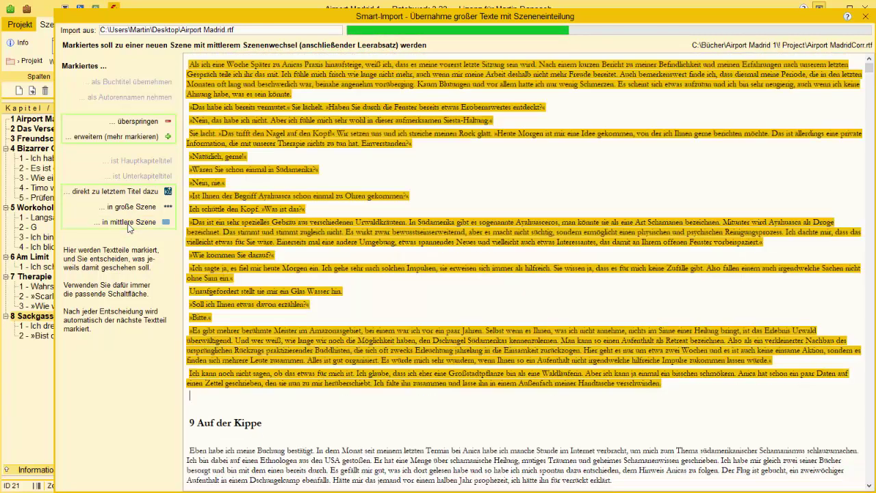
{"action": "left_click", "coordinate": [128, 224]}
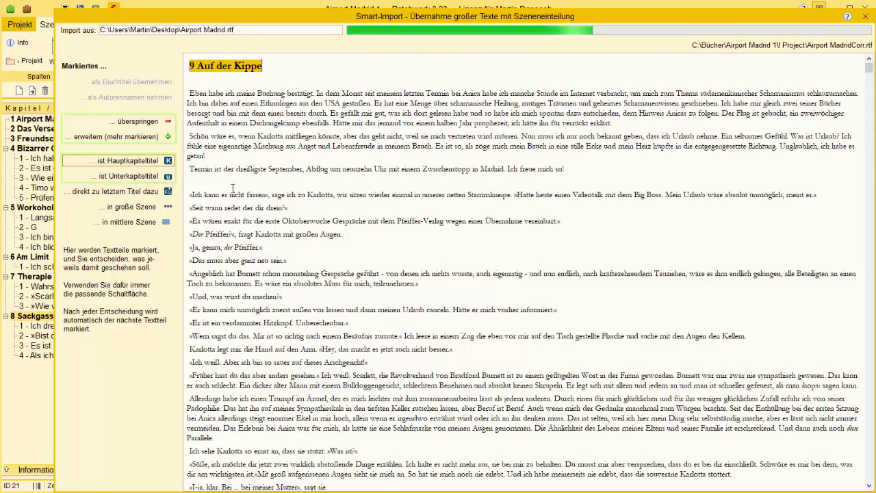
Step: Import "9 Auf der Kippe" as a main chapter, with its seven sections, including the "Dear Sir" letter, as separate medium scenes
{"action": "left_click", "coordinate": [127, 162]}
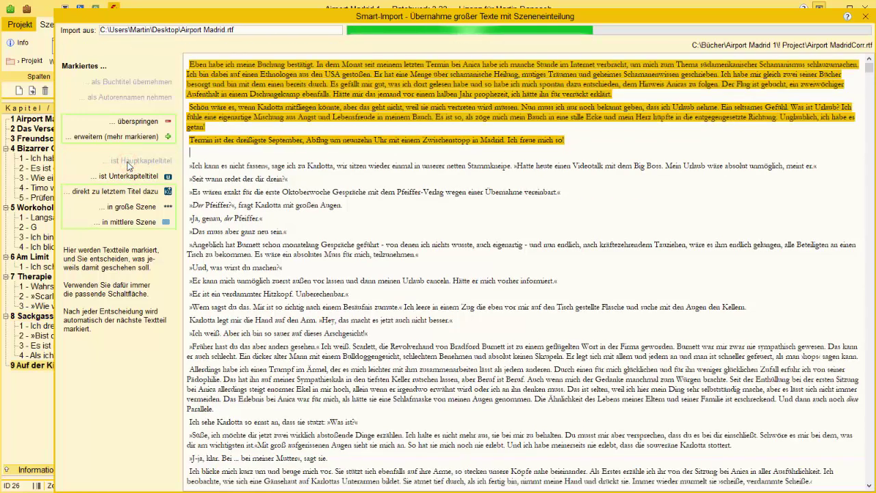
{"action": "left_click", "coordinate": [135, 223]}
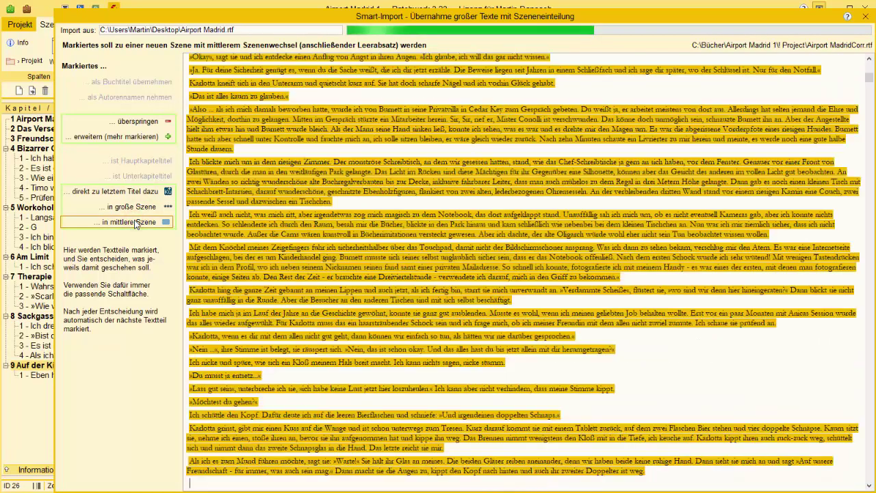
{"action": "left_click", "coordinate": [135, 222]}
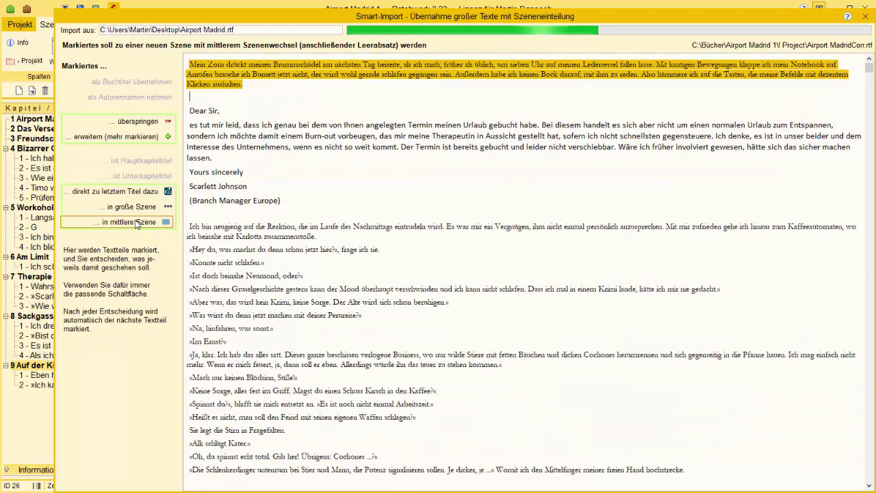
{"action": "left_click", "coordinate": [136, 222]}
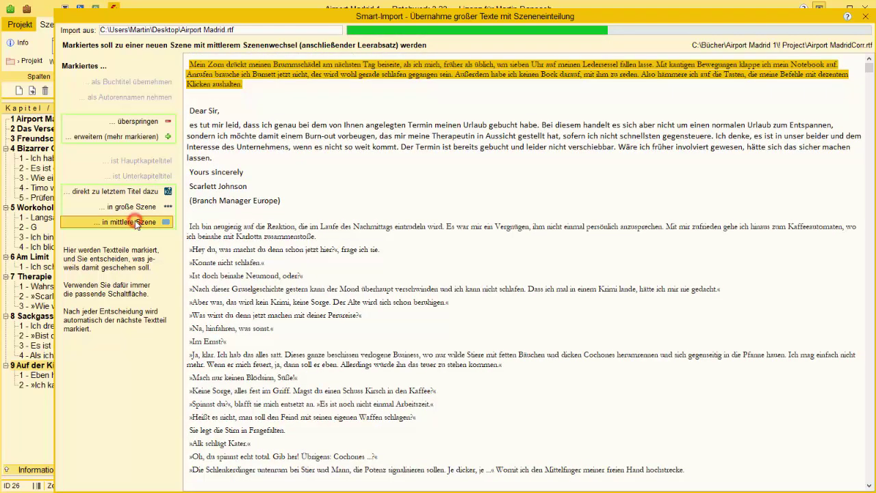
{"action": "left_click", "coordinate": [135, 222]}
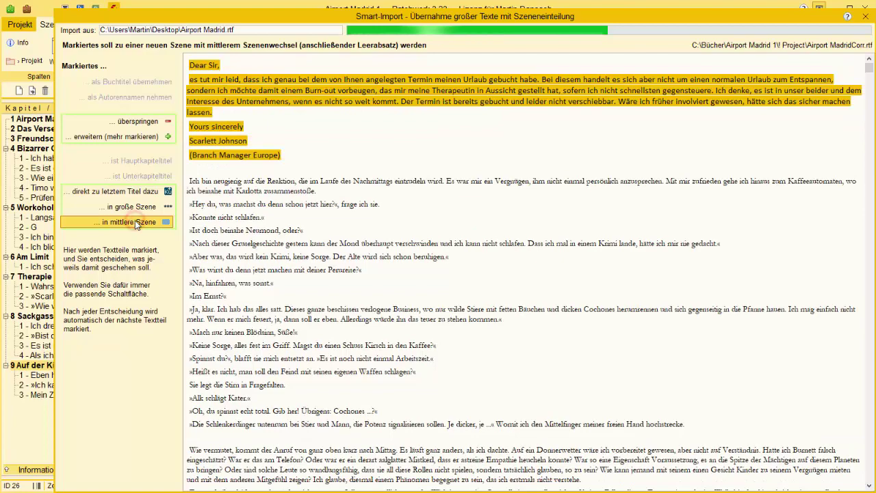
{"action": "left_click", "coordinate": [134, 222]}
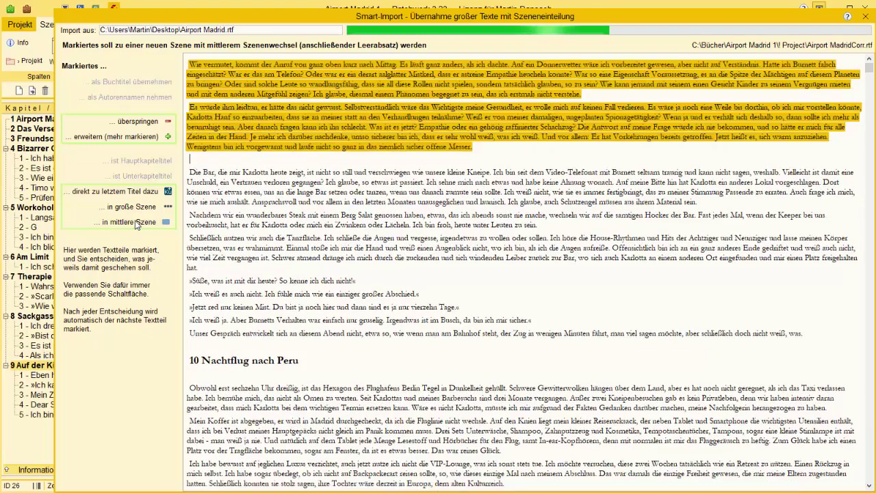
{"action": "left_click", "coordinate": [134, 223]}
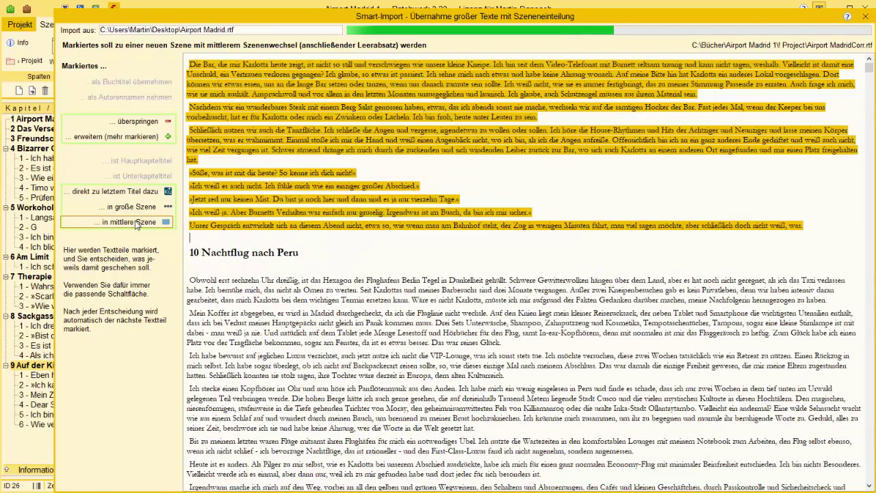
{"action": "left_click", "coordinate": [135, 222]}
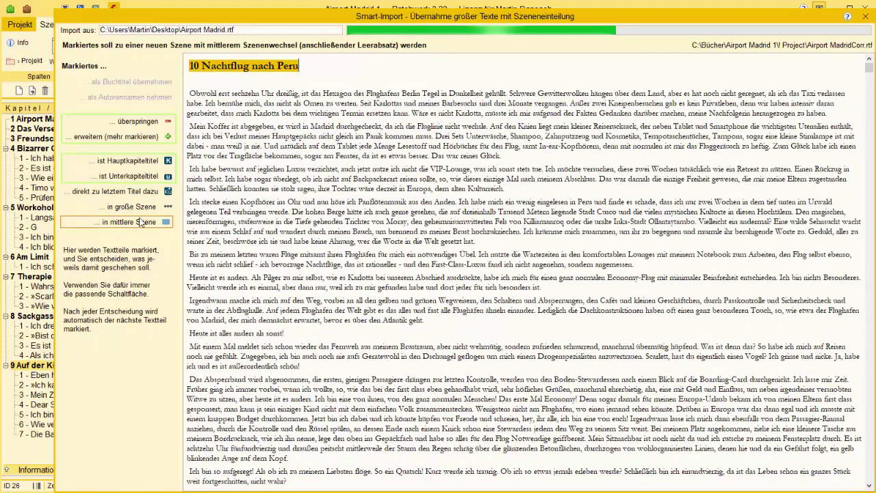
Step: Import "10 Nachtflug nach Peru" as a main chapter, with its four sections up to "11 Schamanendschungel" as separate medium scenes
{"action": "left_click", "coordinate": [134, 162]}
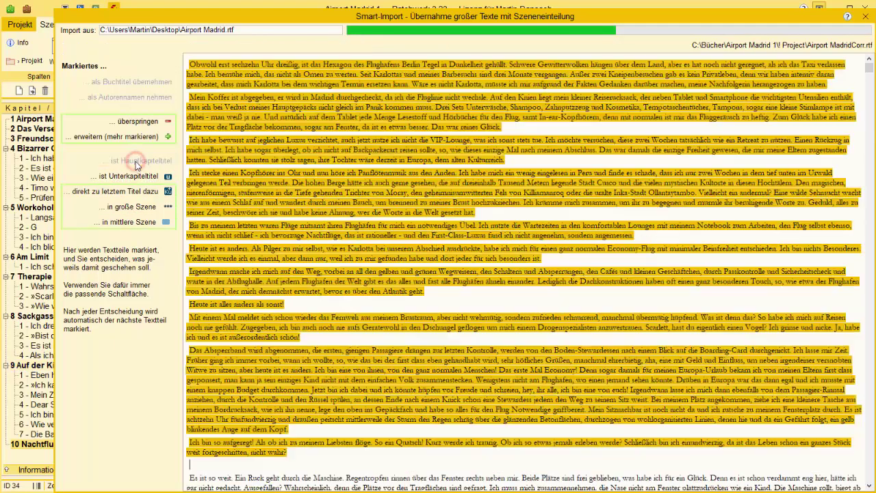
{"action": "left_click", "coordinate": [134, 222]}
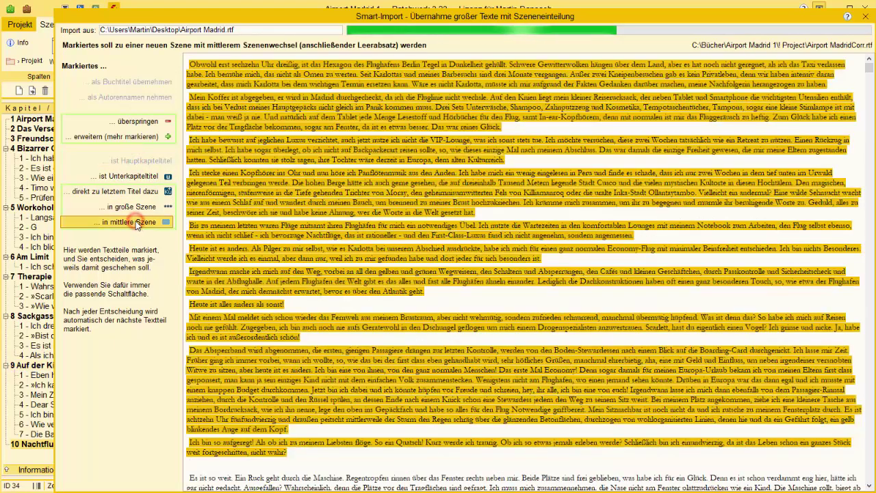
{"action": "left_click", "coordinate": [134, 223]}
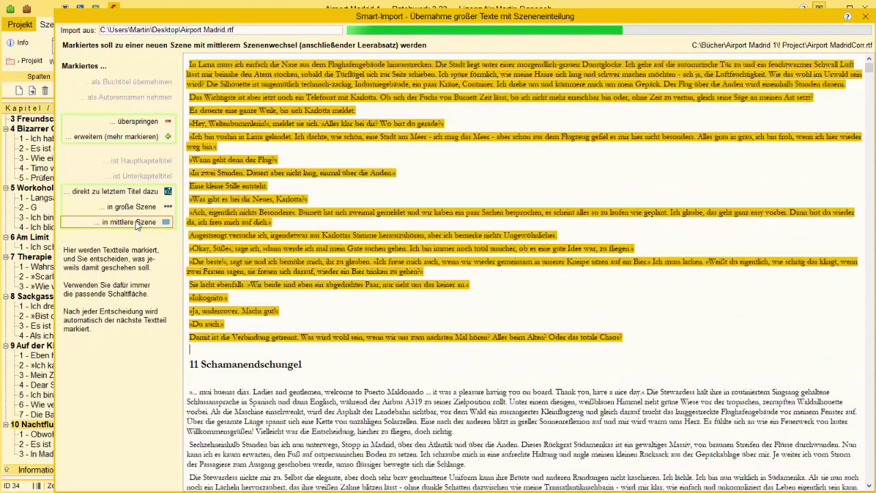
{"action": "left_click", "coordinate": [135, 223]}
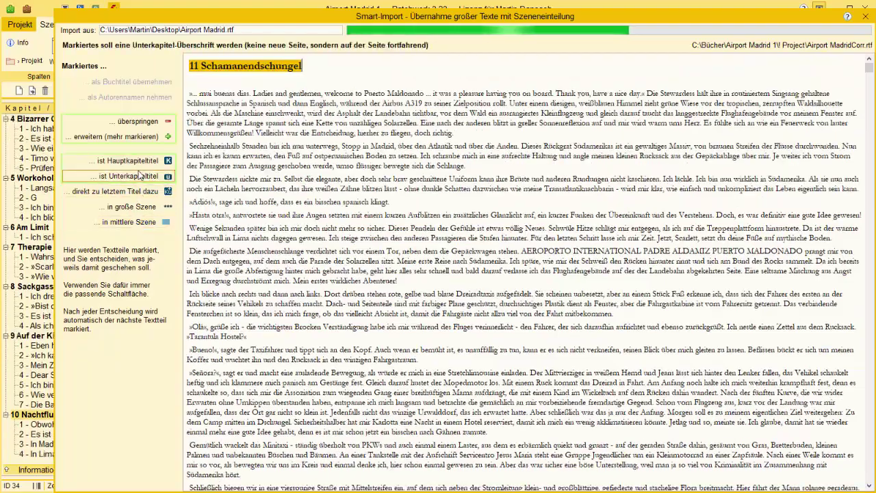
Step: Import "11 Schamanendschungel" as a main chapter, with its seventeen sections up to the chapter 12 heading as separate medium scenes
{"action": "left_click", "coordinate": [137, 161]}
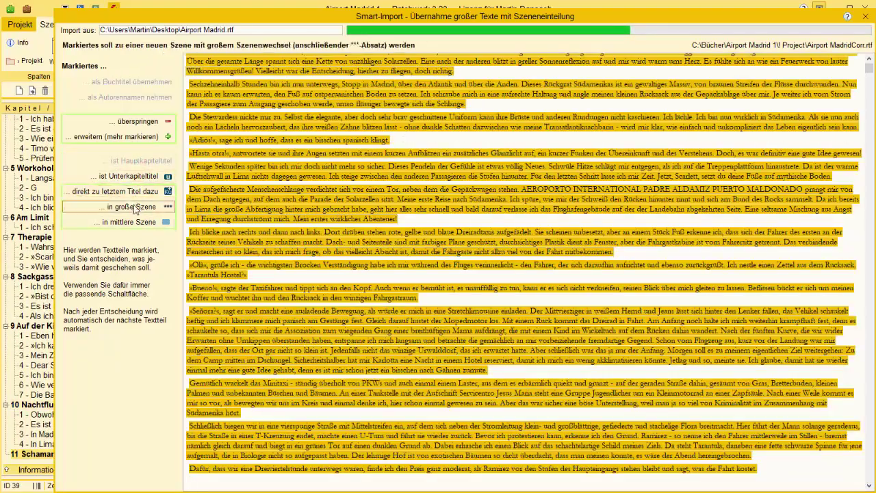
{"action": "left_click", "coordinate": [135, 222]}
{"action": "left_click", "coordinate": [134, 223]}
{"action": "left_click", "coordinate": [135, 222]}
{"action": "left_click", "coordinate": [135, 222]}
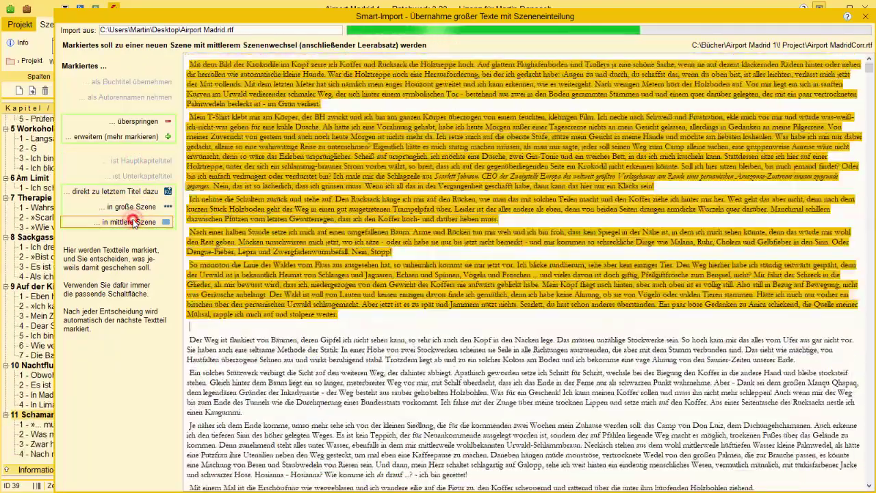
{"action": "left_click", "coordinate": [135, 222]}
{"action": "left_click", "coordinate": [135, 223]}
{"action": "left_click", "coordinate": [135, 222]}
{"action": "left_click", "coordinate": [135, 223]}
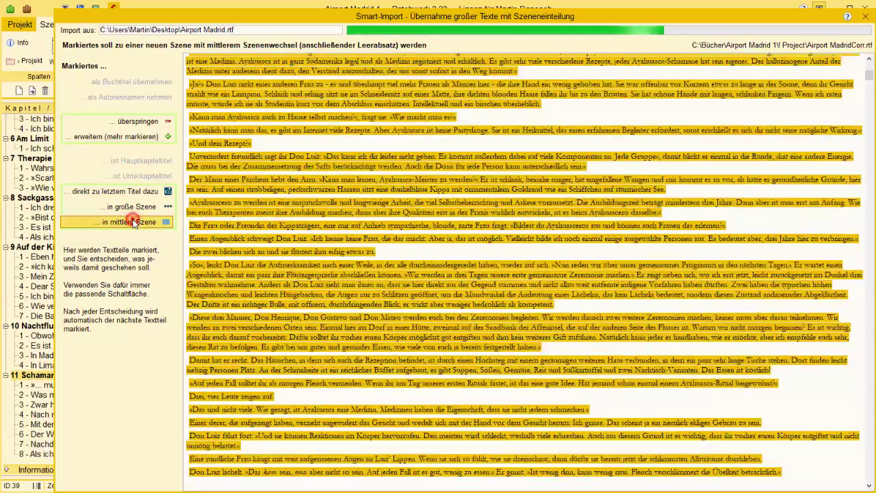
{"action": "left_click", "coordinate": [135, 222]}
{"action": "left_click", "coordinate": [135, 222]}
{"action": "left_click", "coordinate": [134, 223]}
{"action": "left_click", "coordinate": [135, 222]}
{"action": "left_click", "coordinate": [134, 222]}
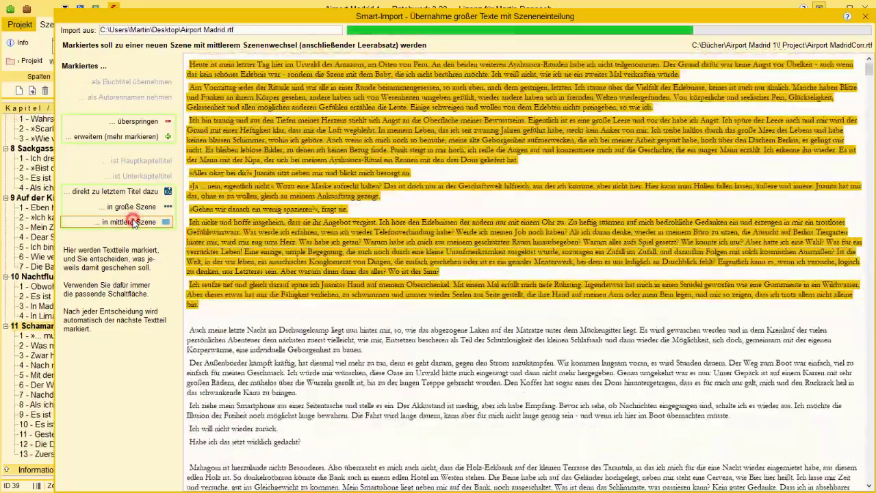
{"action": "left_click", "coordinate": [135, 222]}
{"action": "left_click", "coordinate": [135, 223]}
{"action": "left_click", "coordinate": [135, 222]}
{"action": "left_click", "coordinate": [134, 222]}
Step: Import the chapter 12 heading as a main chapter, with its five sections up to "13 Scarlett" as separate medium scenes
{"action": "left_click", "coordinate": [133, 160]}
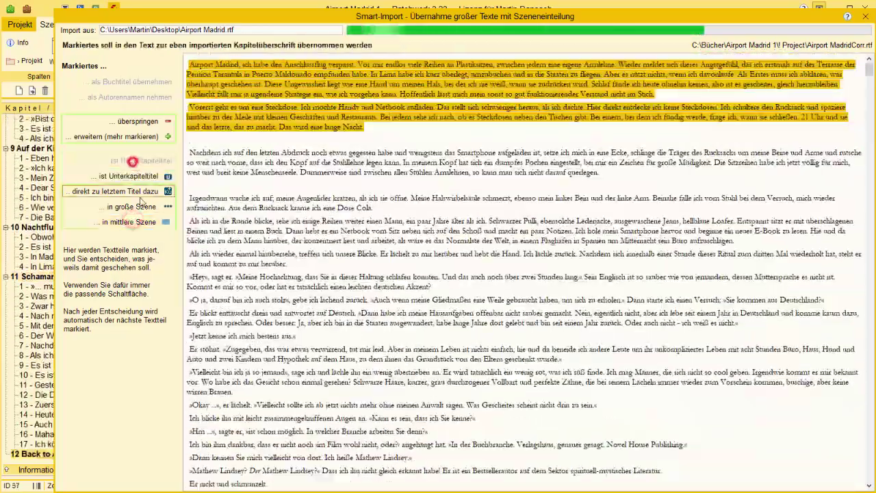
{"action": "left_click", "coordinate": [135, 222]}
{"action": "left_click", "coordinate": [135, 222]}
{"action": "left_click", "coordinate": [135, 222]}
{"action": "left_click", "coordinate": [134, 222]}
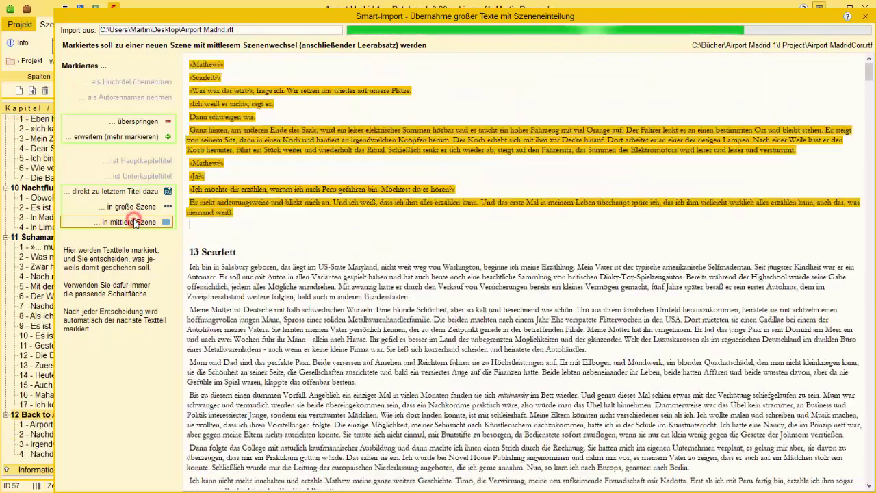
{"action": "left_click", "coordinate": [135, 223]}
Step: Import "13 Scarlett" and chapter 14 as main chapters, with each of their sections up to "15 Verletzlich" as a separate medium scene
{"action": "left_click", "coordinate": [132, 160]}
{"action": "left_click", "coordinate": [134, 222]}
{"action": "left_click", "coordinate": [132, 160]}
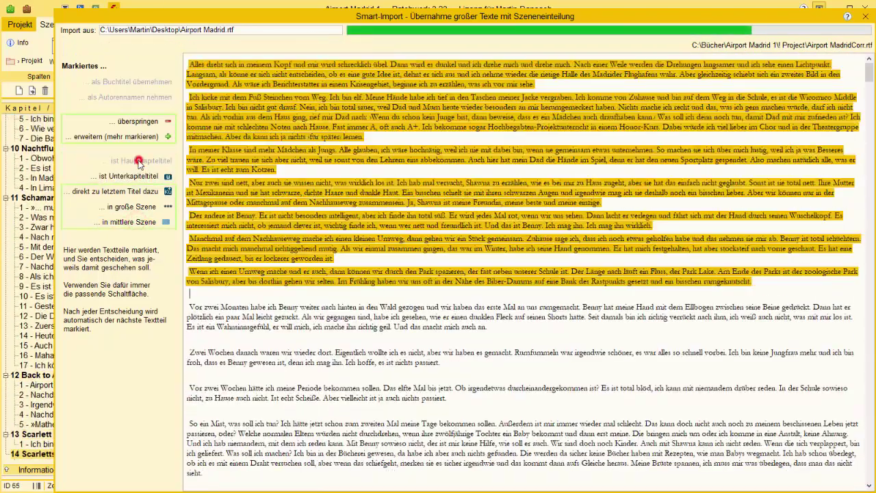
{"action": "left_click", "coordinate": [135, 222]}
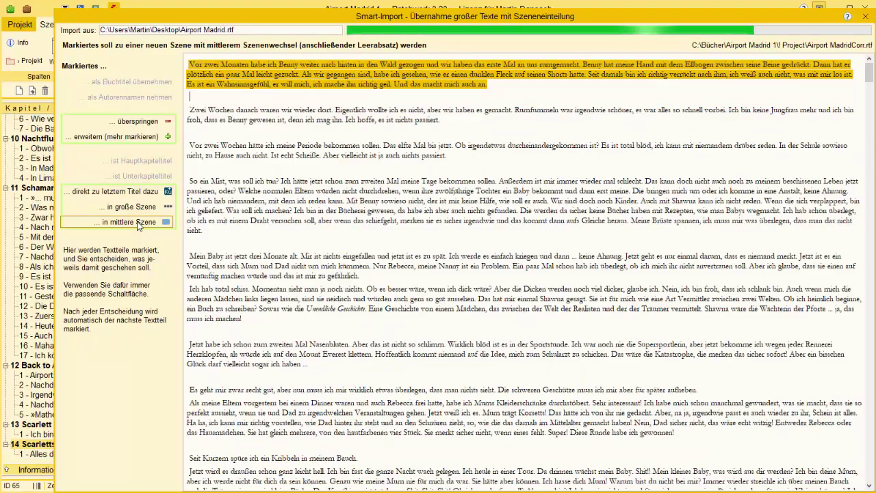
{"action": "left_click", "coordinate": [135, 222]}
{"action": "left_click", "coordinate": [135, 223]}
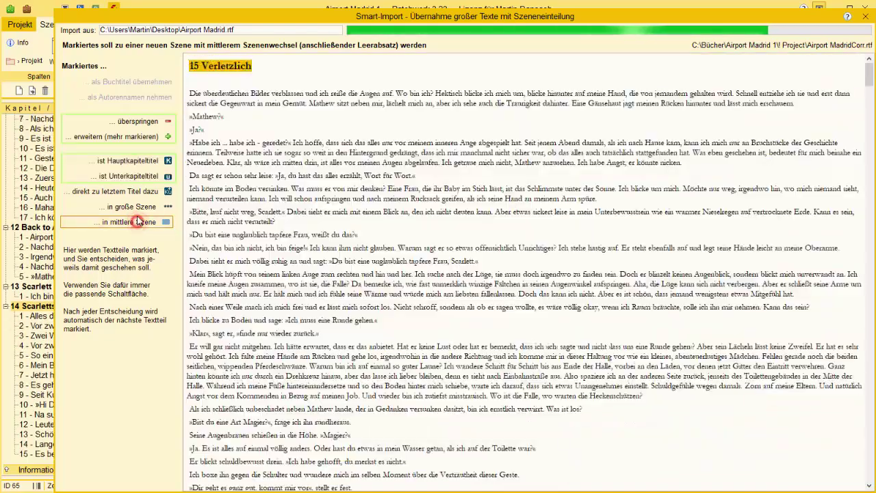
Step: Import "15 Verletzlich", "16 Heimkehr" and "17 Versteckspiel" as main chapters, with each of their sections as a separate medium scene
{"action": "left_click", "coordinate": [133, 160]}
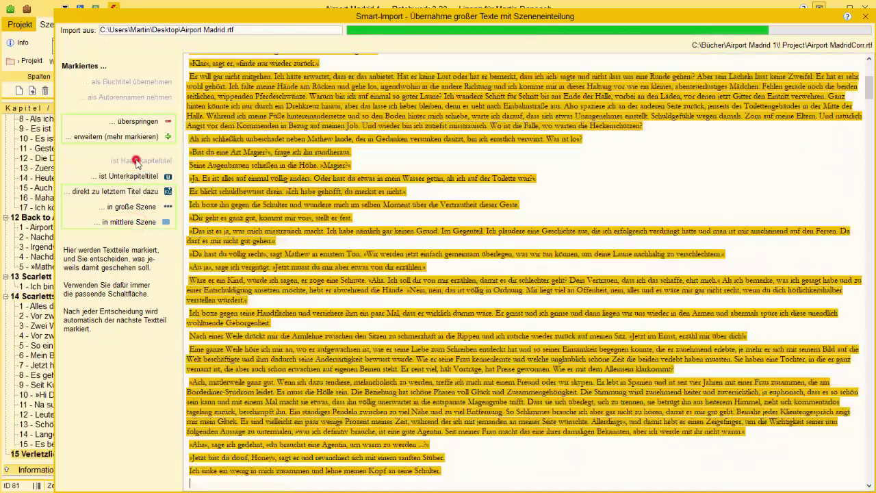
{"action": "left_click", "coordinate": [134, 223]}
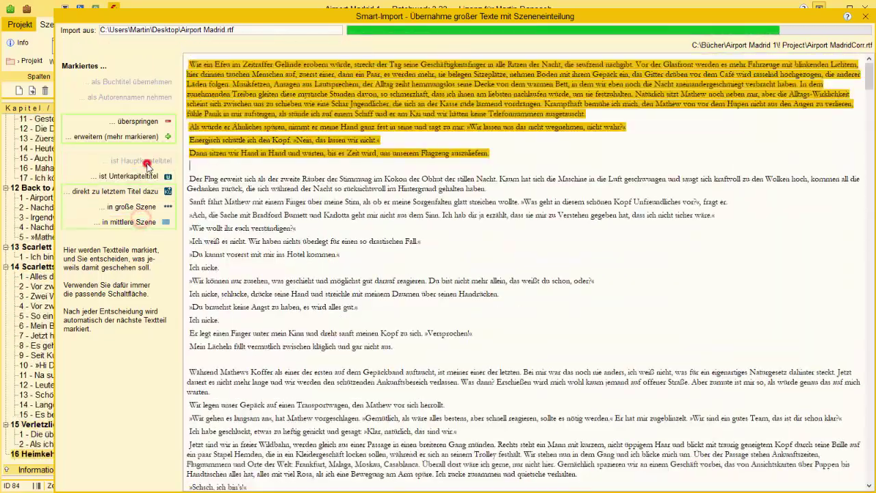
{"action": "left_click", "coordinate": [142, 223]}
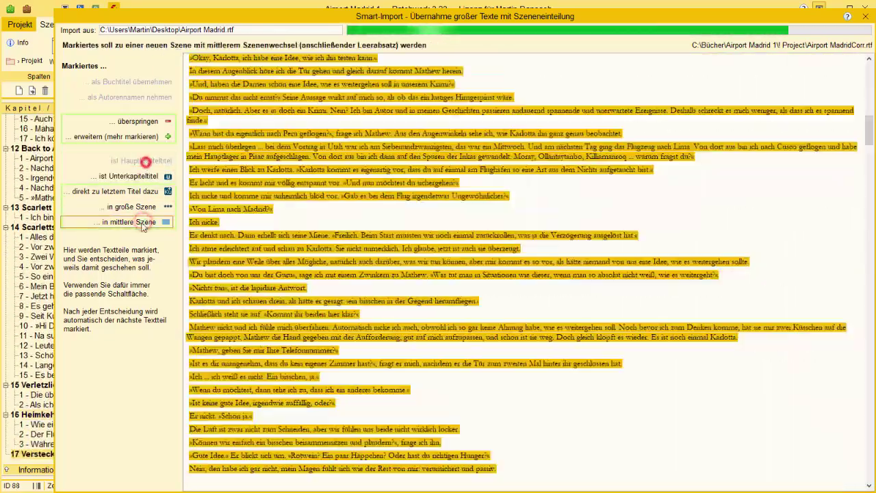
{"action": "left_click", "coordinate": [142, 222]}
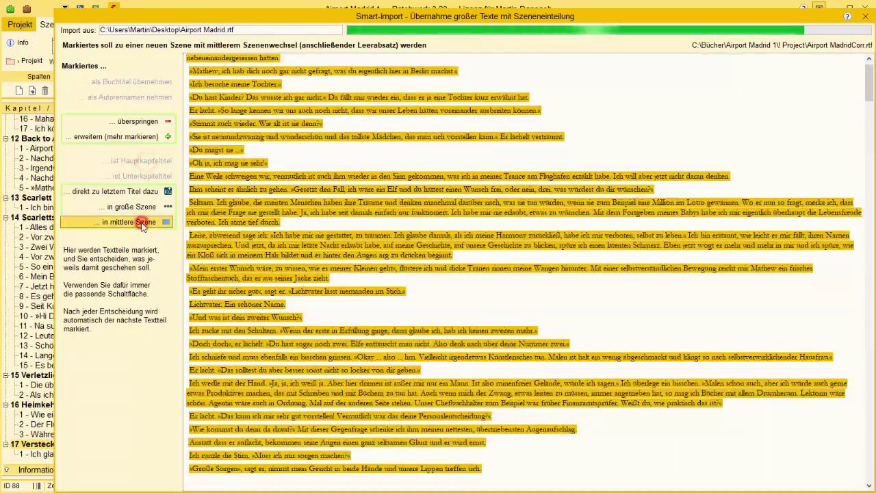
{"action": "left_click", "coordinate": [142, 222]}
Step: Import "18 Feuerwerk" as a main chapter with seven medium scenes, and "19 Epilog" as a main chapter with one medium scene
{"action": "left_click", "coordinate": [137, 160]}
{"action": "left_click", "coordinate": [133, 223]}
{"action": "left_click", "coordinate": [134, 222]}
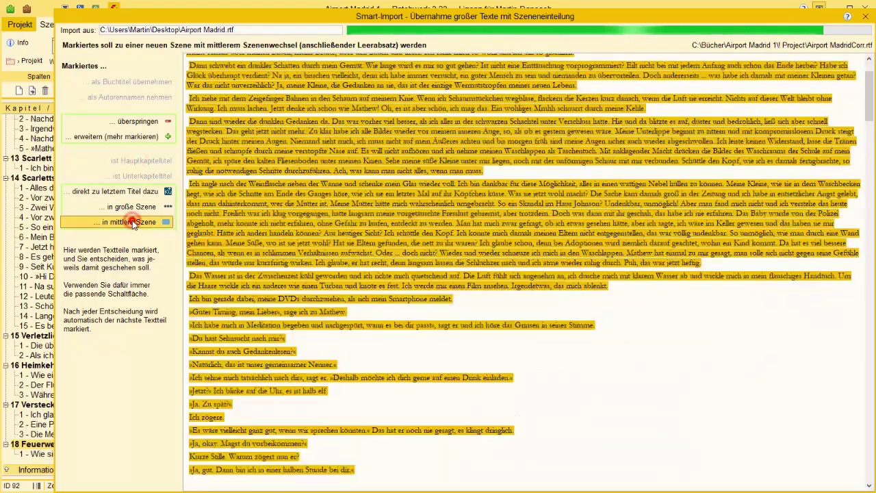
{"action": "left_click", "coordinate": [133, 222]}
{"action": "left_click", "coordinate": [134, 222]}
{"action": "left_click", "coordinate": [133, 223]}
{"action": "left_click", "coordinate": [134, 222]}
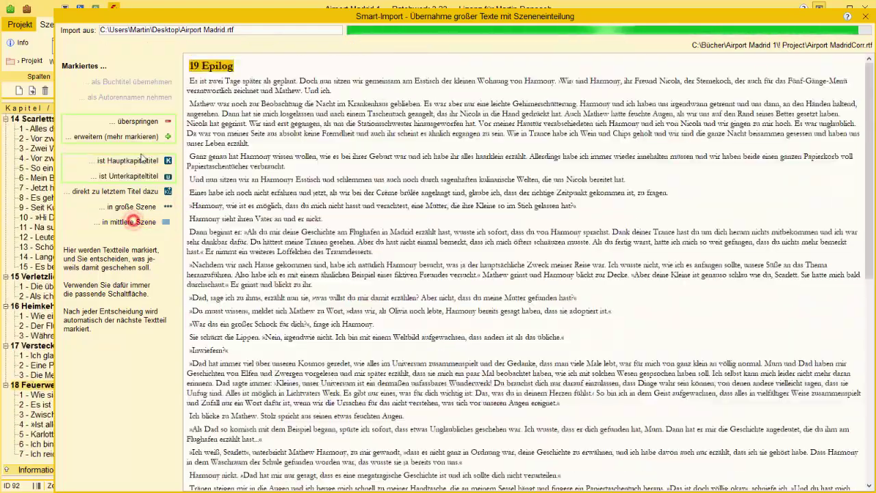
{"action": "left_click", "coordinate": [137, 160]}
{"action": "left_click", "coordinate": [134, 223]}
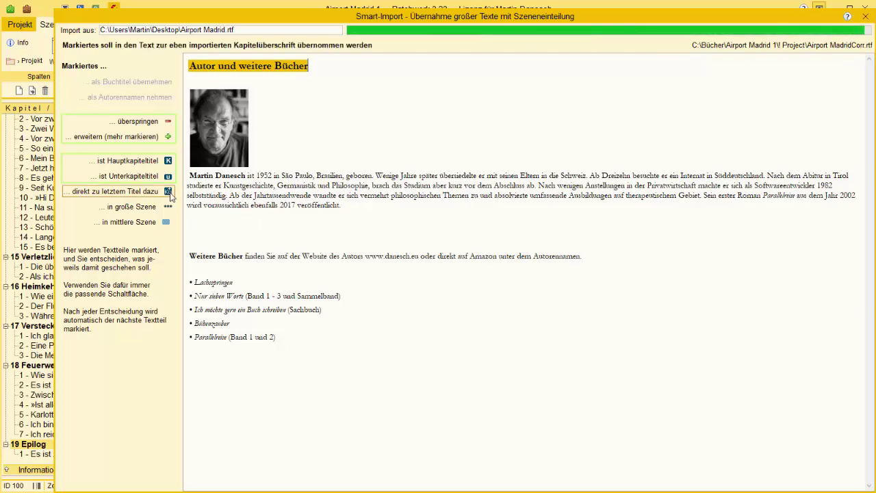
Step: Import "Autor und weitere Bücher" as a main chapter, add the author biography and book list directly to its title, and finish the import
{"action": "left_click", "coordinate": [132, 162]}
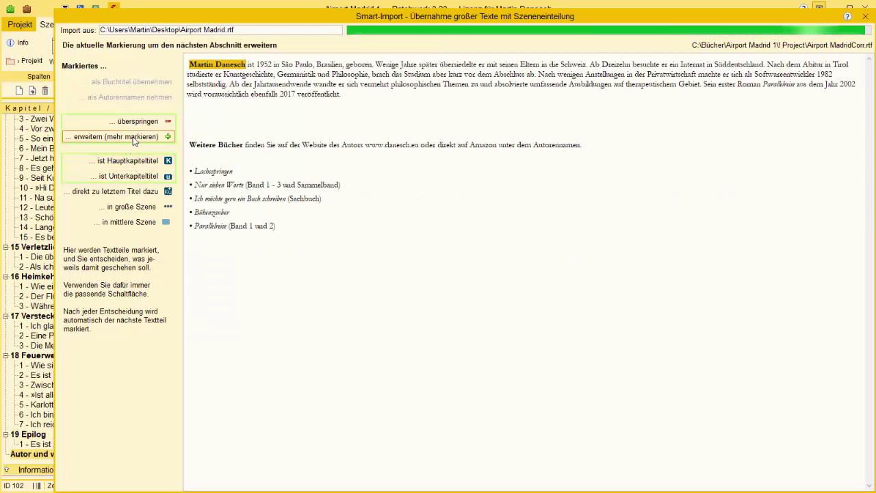
{"action": "left_click", "coordinate": [134, 137]}
{"action": "left_click", "coordinate": [134, 138]}
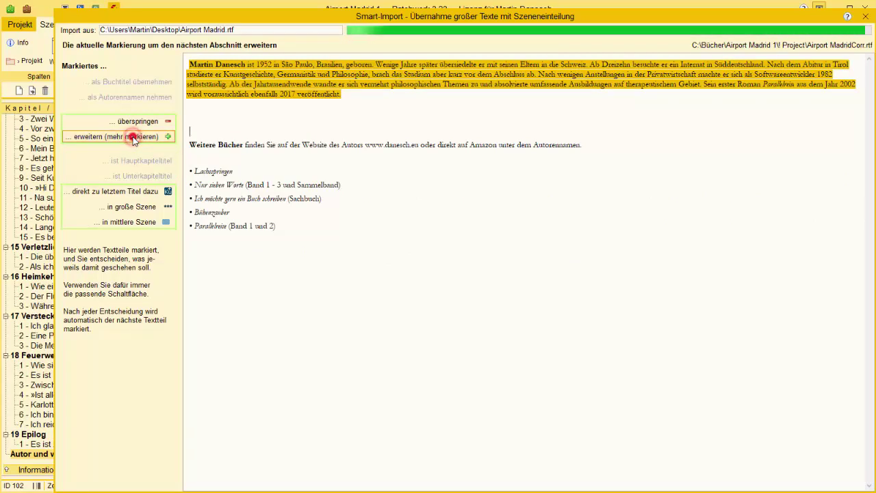
{"action": "left_click", "coordinate": [134, 137]}
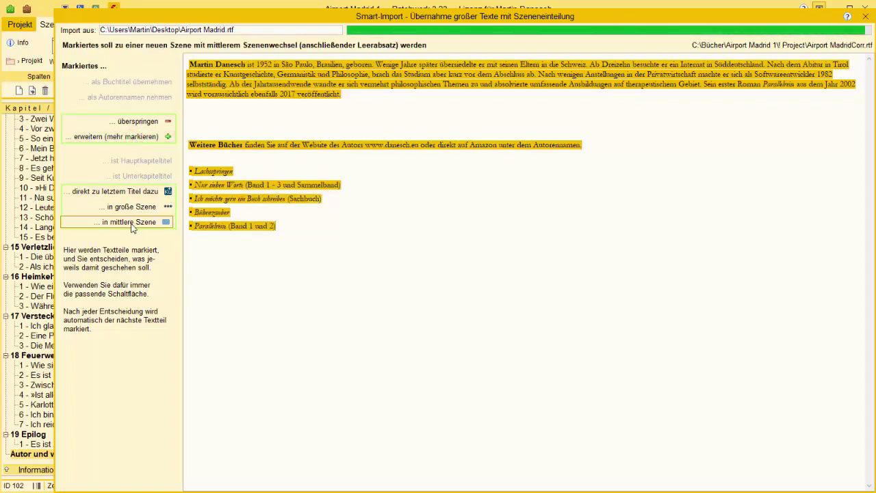
{"action": "left_click", "coordinate": [134, 193]}
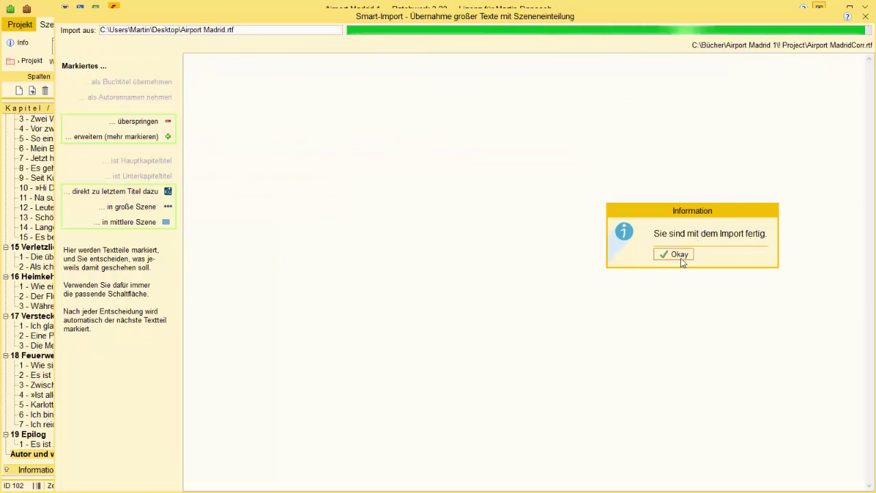
{"action": "left_click", "coordinate": [678, 258]}
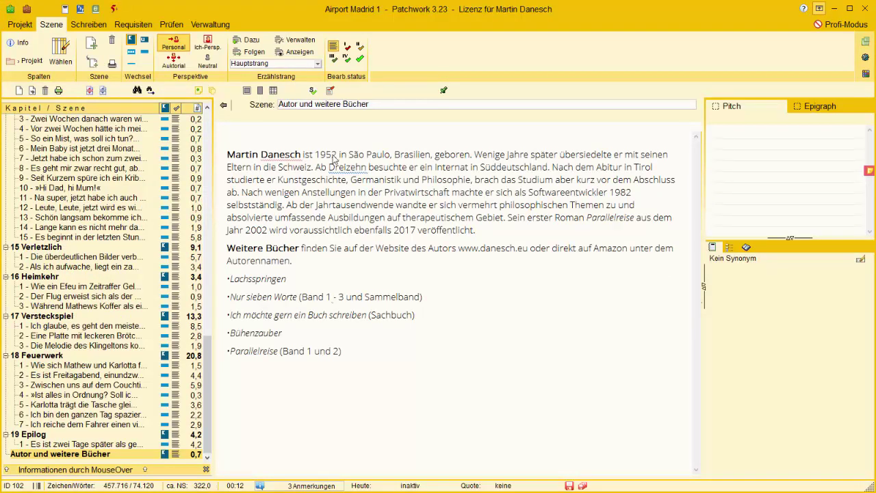
Step: Review the imported chapter list, open "4 Bizarrer Cocktail", and look through the text of "1 Airport Madrid"
{"action": "left_click_drag", "start_coordinate": [209, 415], "coordinate": [209, 190]}
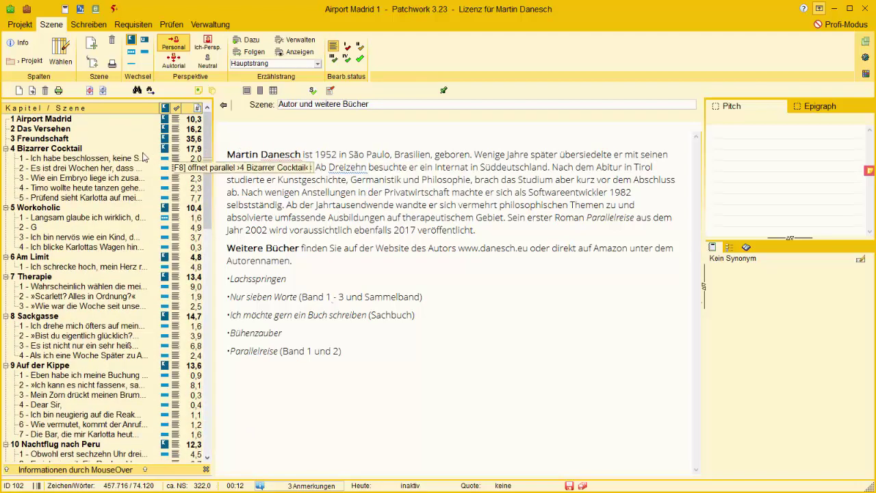
{"action": "left_click", "coordinate": [34, 148]}
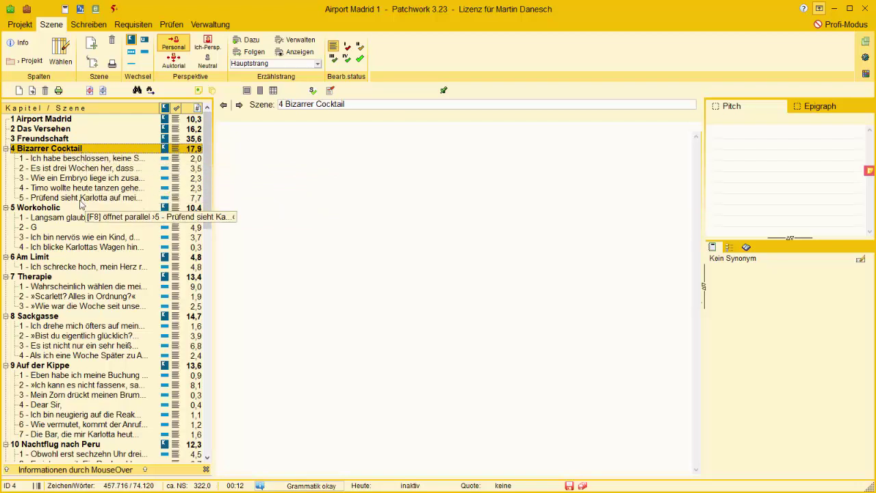
{"action": "left_click", "coordinate": [41, 120]}
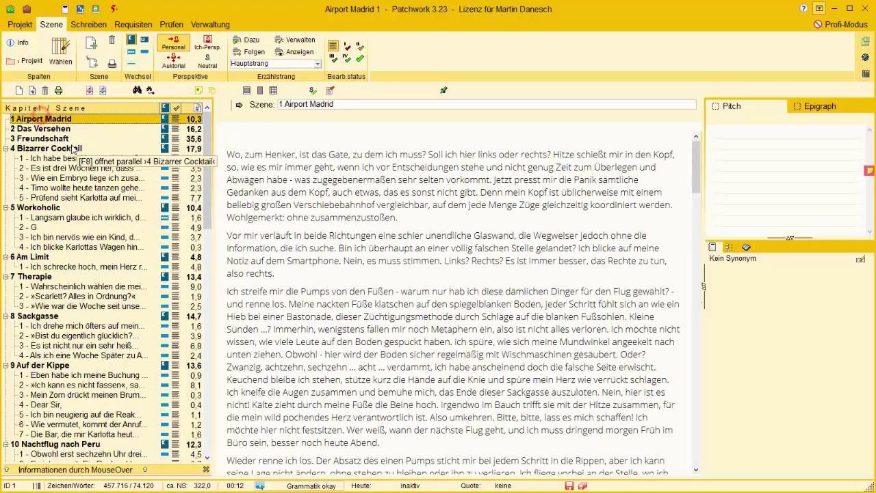
{"action": "left_click_drag", "start_coordinate": [697, 170], "coordinate": [681, 130]}
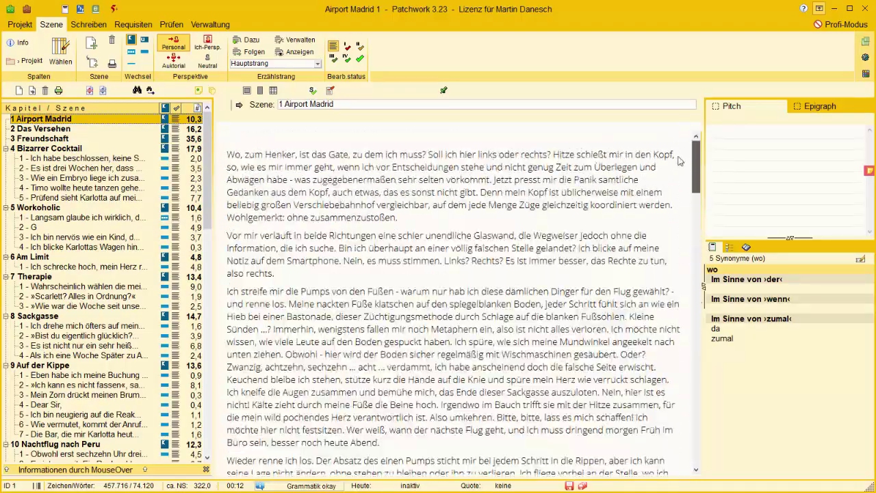
{"action": "left_click_drag", "start_coordinate": [679, 161], "coordinate": [660, 357]}
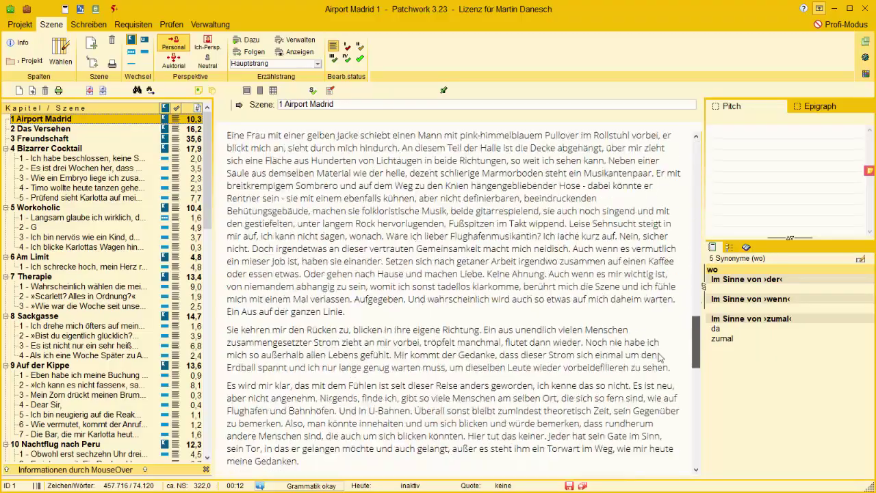
{"action": "left_click_drag", "start_coordinate": [657, 390], "coordinate": [679, 277]}
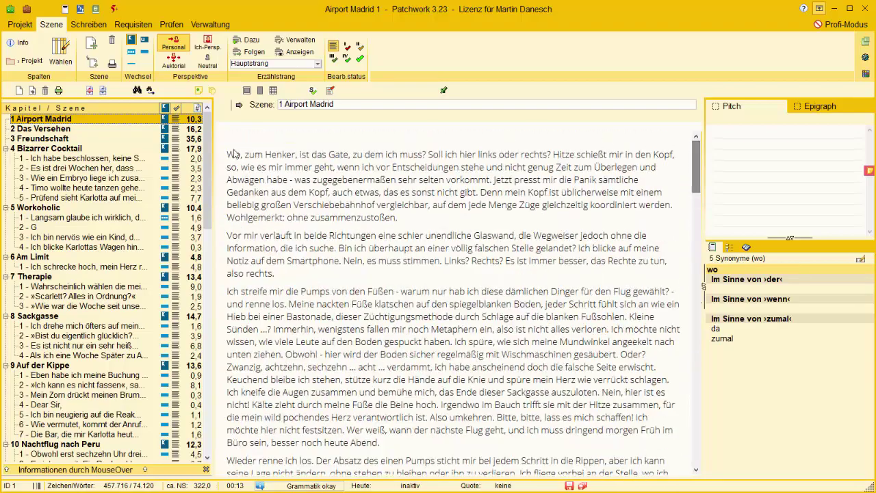
Step: Look through the text of "2 Das Versehen" around the stray "G" paragraph, and return to "1 Airport Madrid"
{"action": "left_click", "coordinate": [61, 130]}
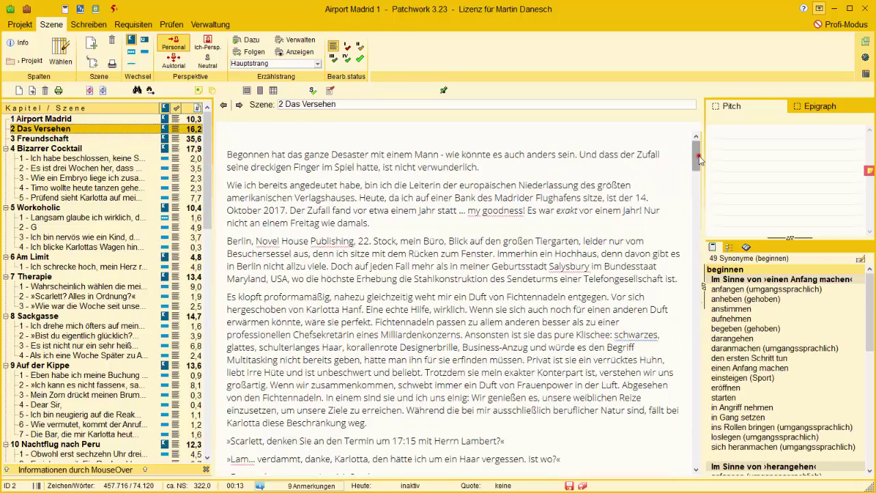
{"action": "left_click_drag", "start_coordinate": [690, 203], "coordinate": [674, 358]}
{"action": "scroll", "coordinate": [674, 358], "scroll_direction": "up", "scroll_amount": 2}
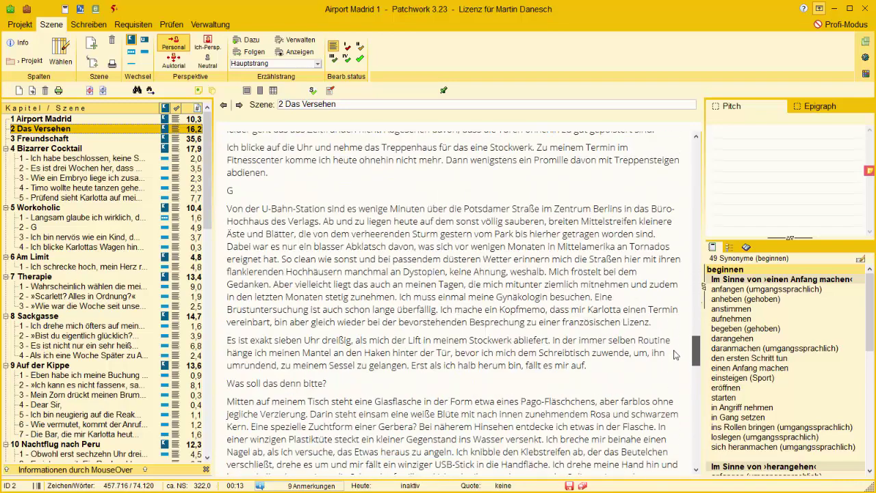
{"action": "scroll", "coordinate": [660, 335], "scroll_direction": "up", "scroll_amount": 1}
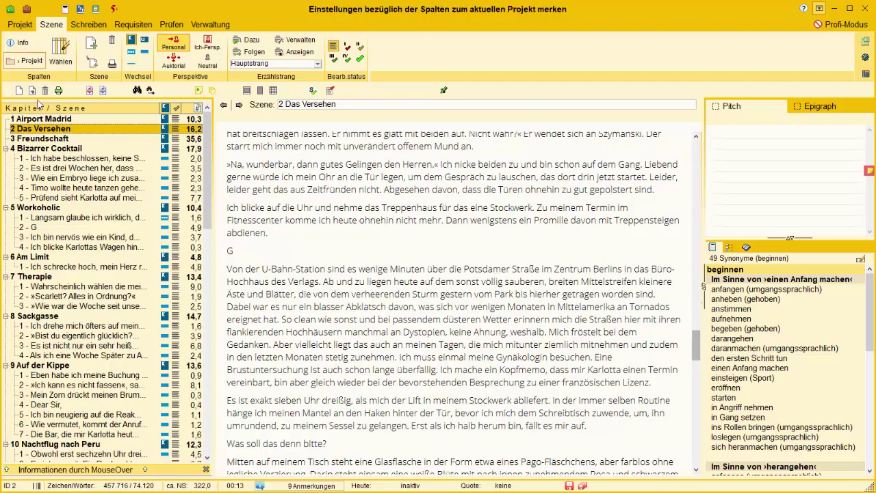
{"action": "left_click", "coordinate": [41, 119]}
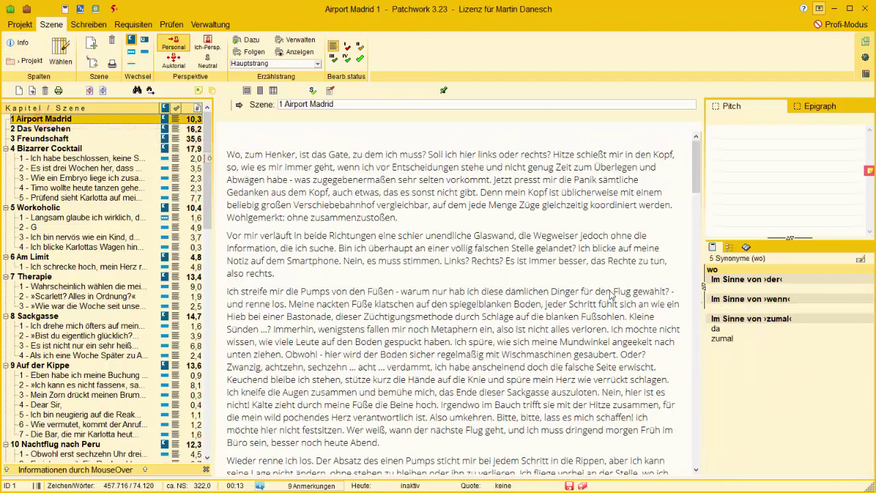
Step: Look through the text of "1 Airport Madrid" down to its closing paragraphs
{"action": "left_click", "coordinate": [697, 455]}
{"action": "left_click", "coordinate": [697, 455]}
{"action": "left_click", "coordinate": [697, 455]}
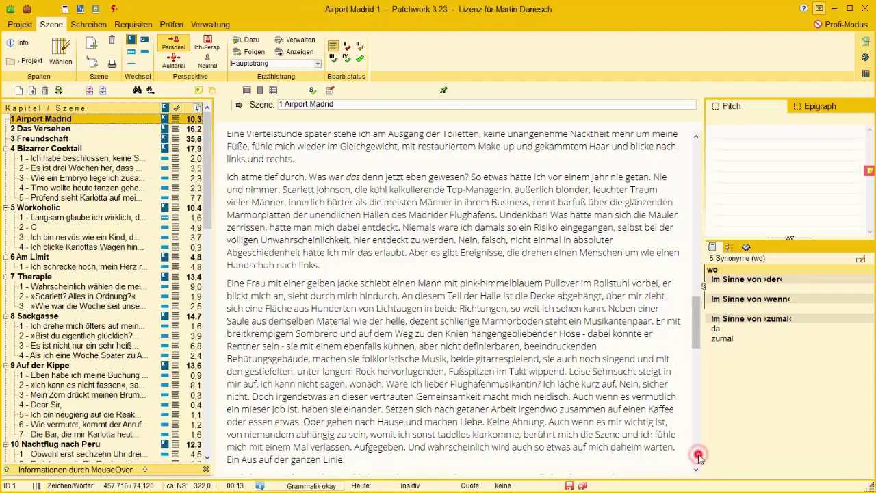
{"action": "left_click", "coordinate": [697, 455]}
{"action": "left_click", "coordinate": [697, 455]}
{"action": "left_click", "coordinate": [695, 455]}
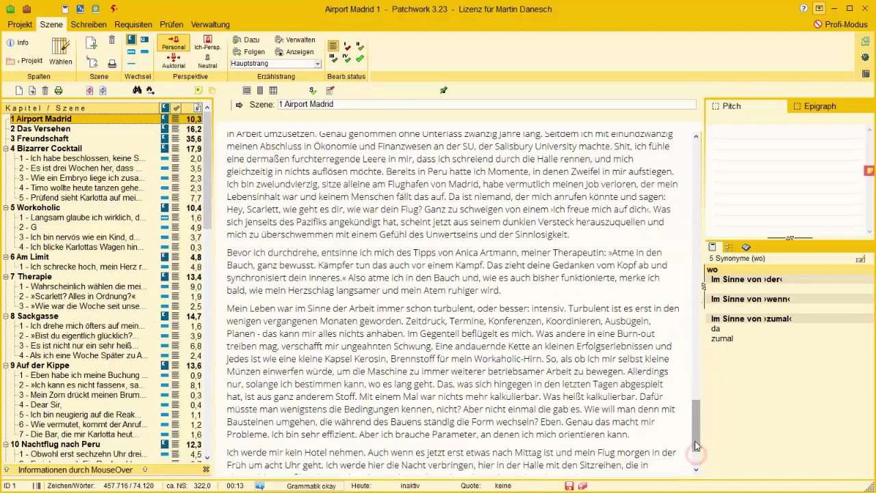
{"action": "left_click_drag", "start_coordinate": [696, 455], "coordinate": [685, 265]}
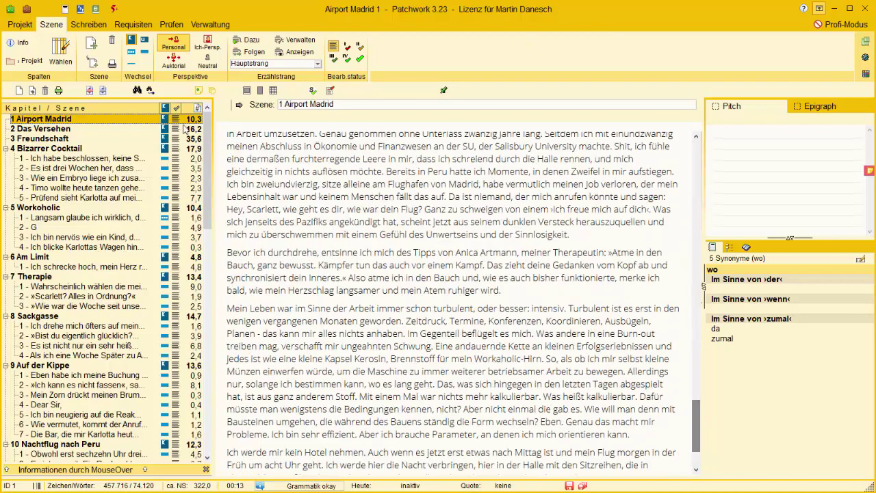
Step: Delete the stray letter "G" between the two text sections of "2 Das Versehen"
{"action": "left_click", "coordinate": [81, 127]}
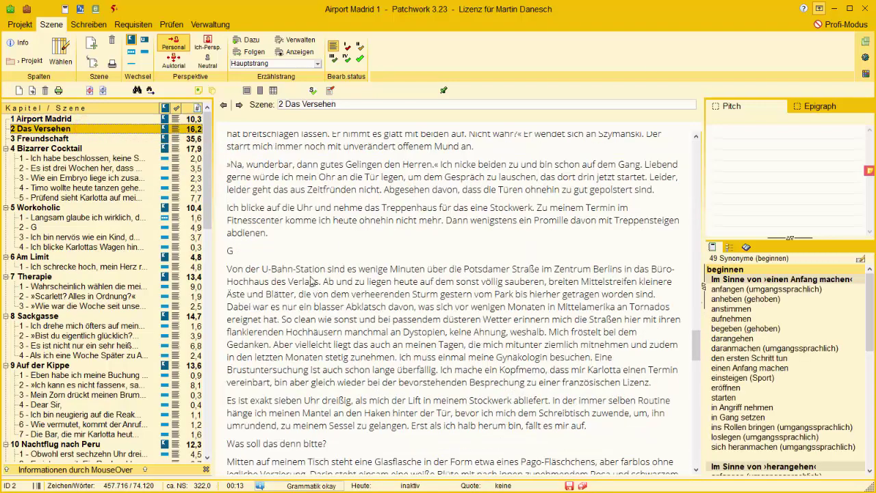
{"action": "left_click", "coordinate": [240, 252]}
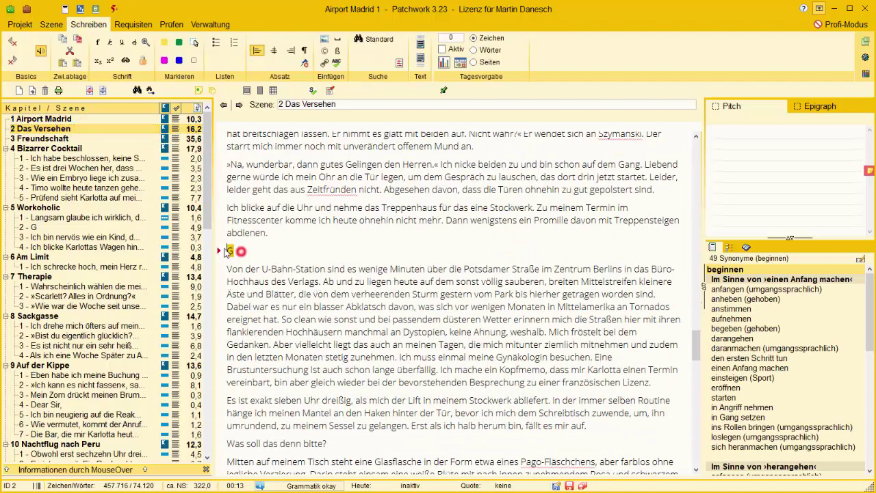
{"action": "double_click", "coordinate": [241, 253]}
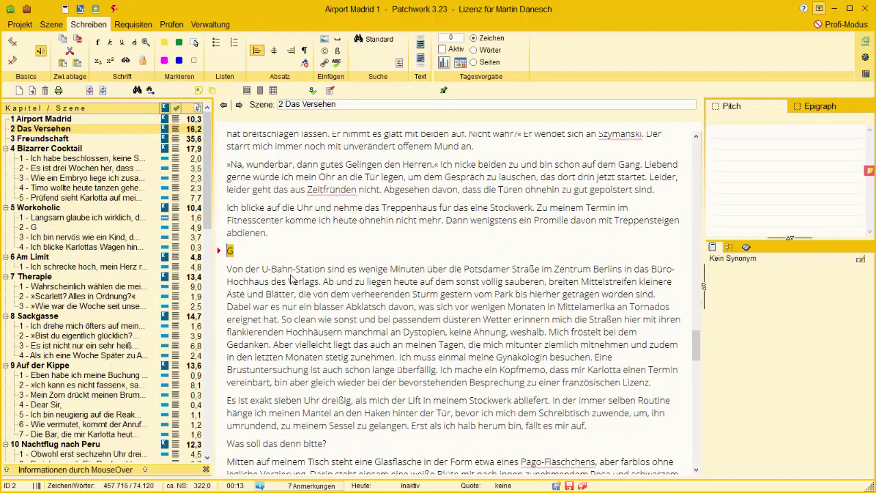
{"action": "key", "text": "Delete"}
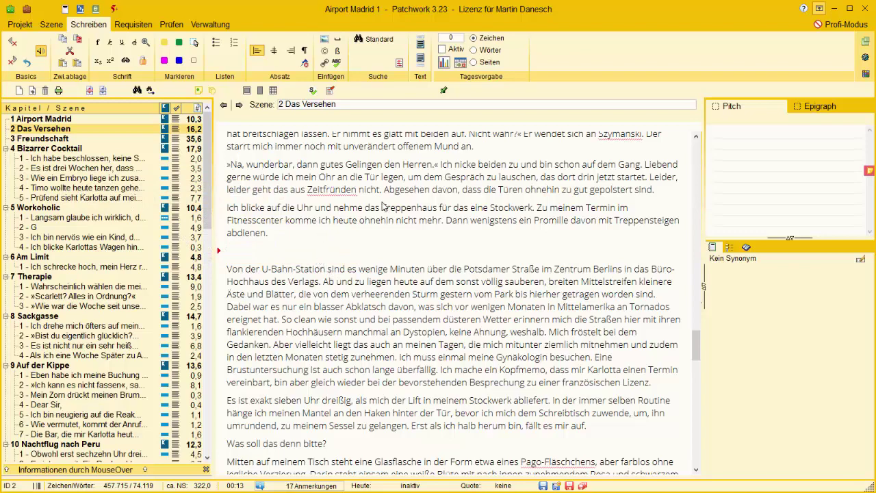
Step: Turn on Profi-Modus and correct the misspelled word "Zeitfründen" to "Zeitgründen" in "2 Das Versehen"
{"action": "left_click", "coordinate": [866, 27]}
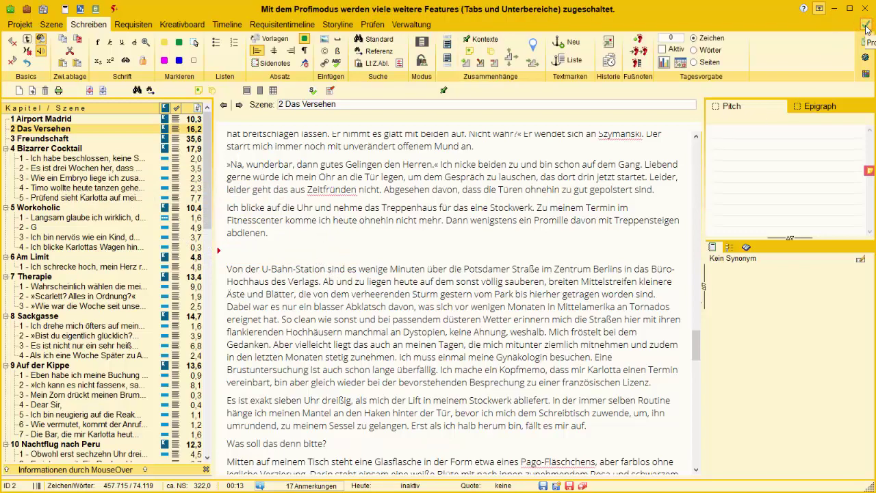
{"action": "left_click", "coordinate": [46, 25]}
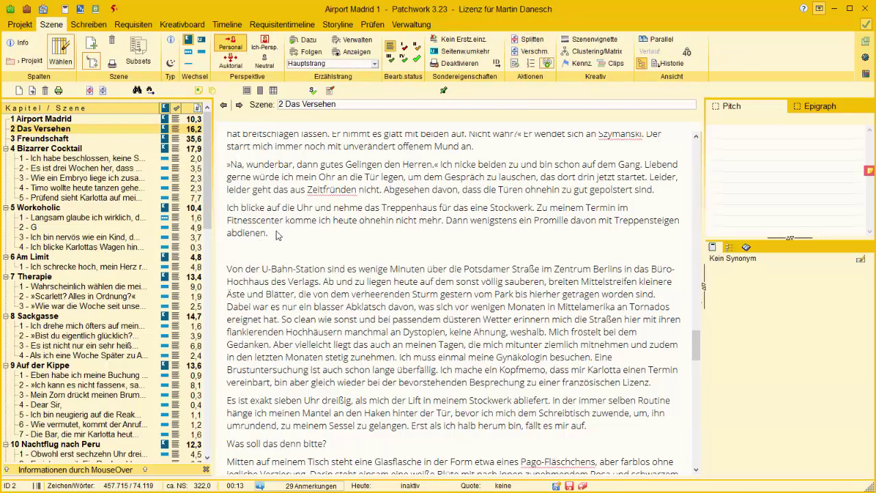
{"action": "left_click", "coordinate": [326, 190]}
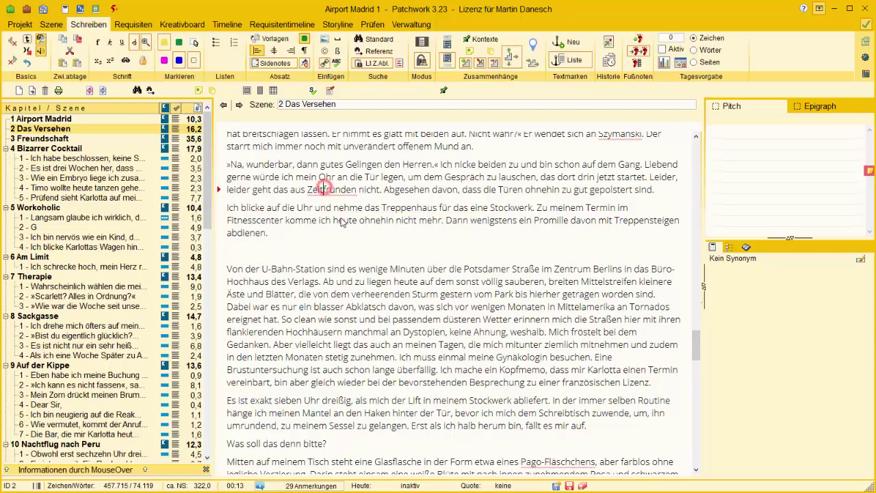
{"action": "type", "text": "ü"}
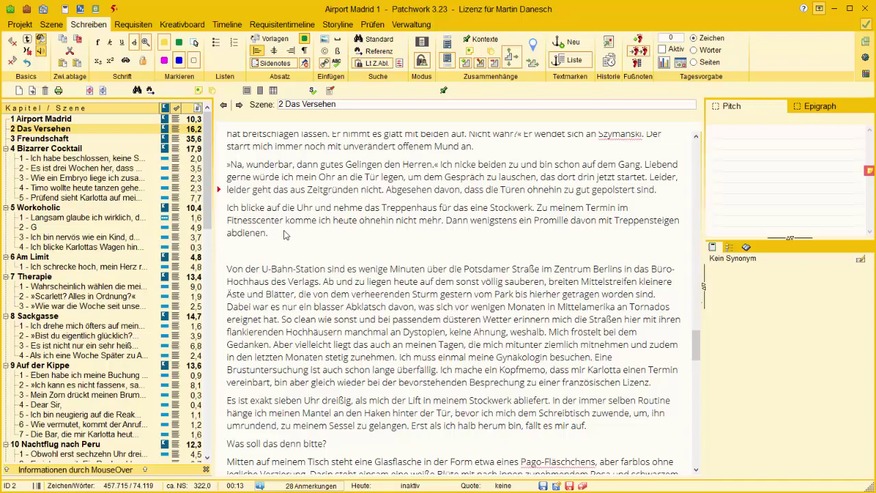
Step: Split the text before the U-Bahn-Station section of "2 Das Versehen" into a medium scene "2 Das Versehen - 1" under the current scene
{"action": "left_click_drag", "start_coordinate": [277, 236], "coordinate": [238, 112]}
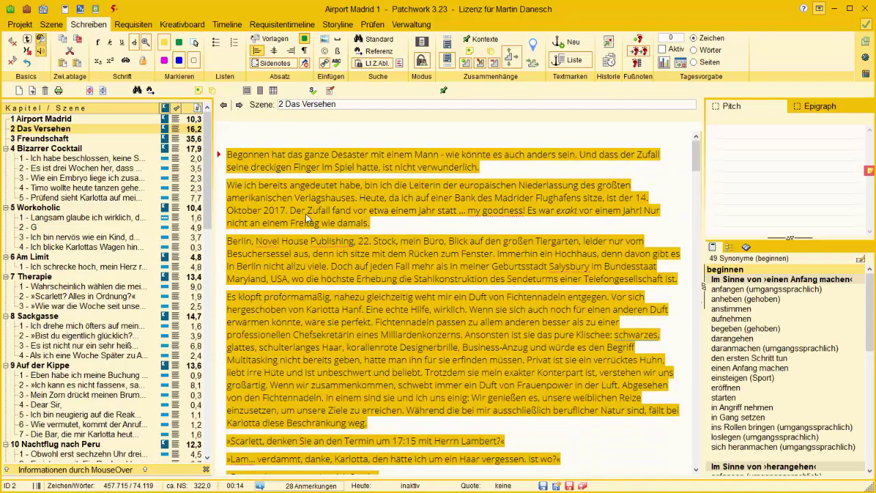
{"action": "left_click", "coordinate": [53, 26]}
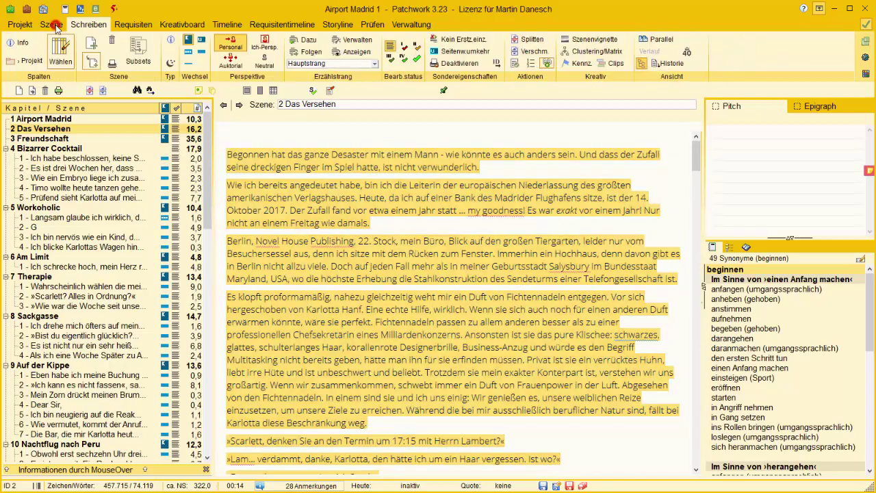
{"action": "left_click", "coordinate": [530, 41]}
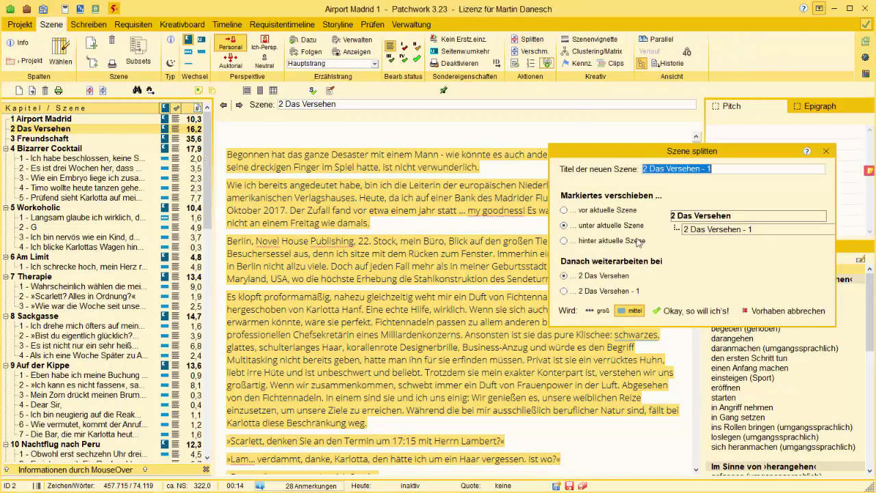
{"action": "left_click_drag", "start_coordinate": [612, 154], "coordinate": [450, 96]}
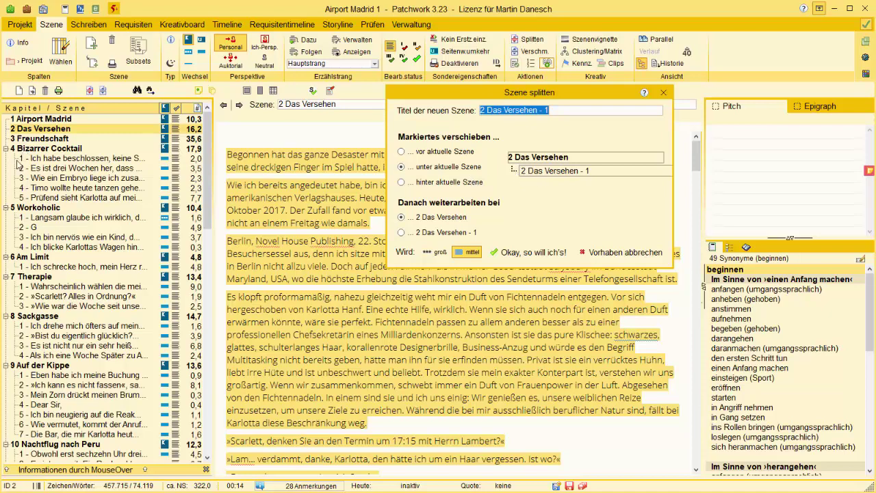
{"action": "left_click", "coordinate": [421, 182]}
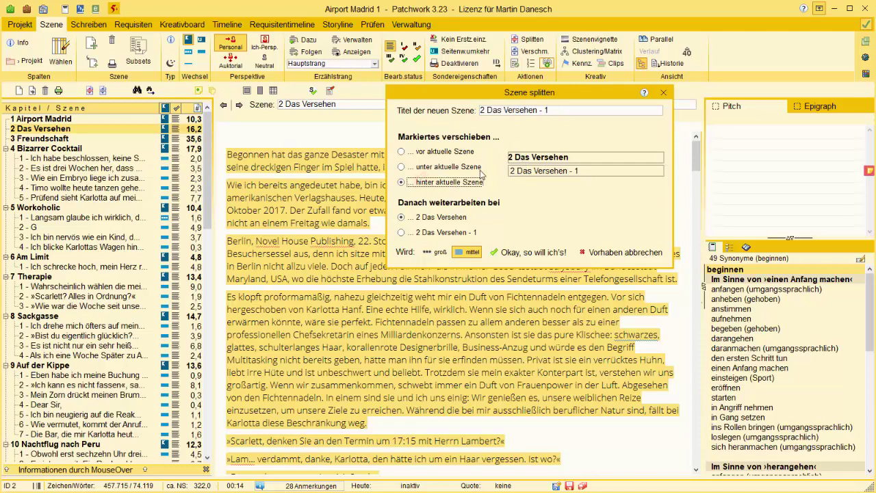
{"action": "left_click", "coordinate": [428, 151]}
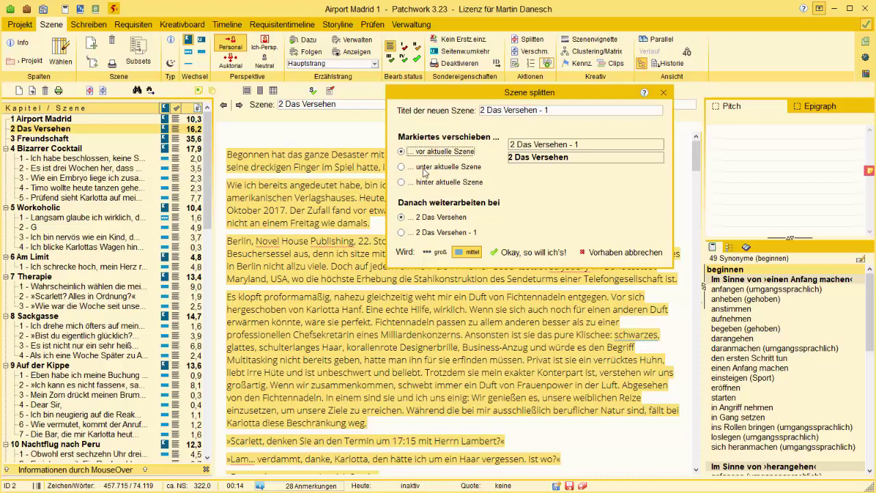
{"action": "left_click", "coordinate": [424, 167]}
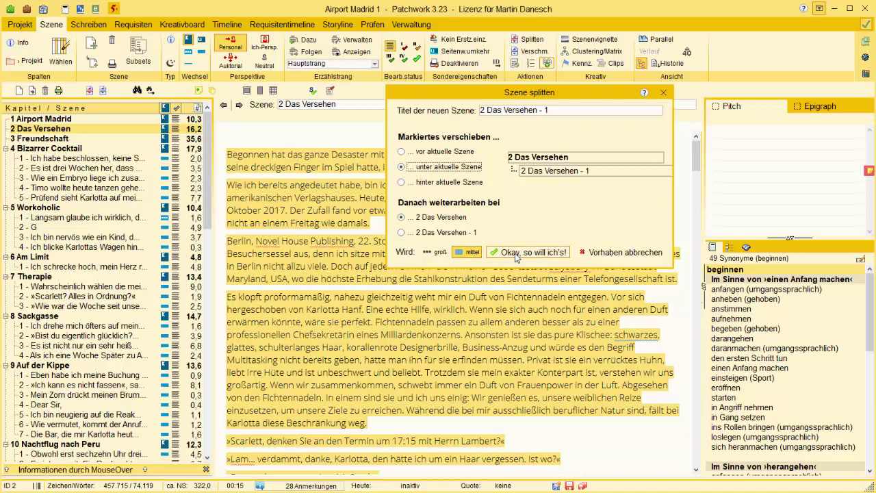
{"action": "left_click", "coordinate": [514, 254]}
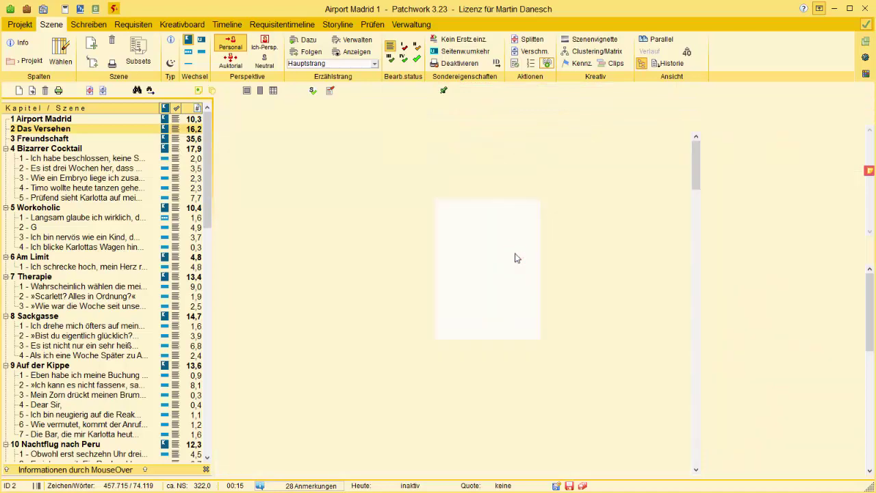
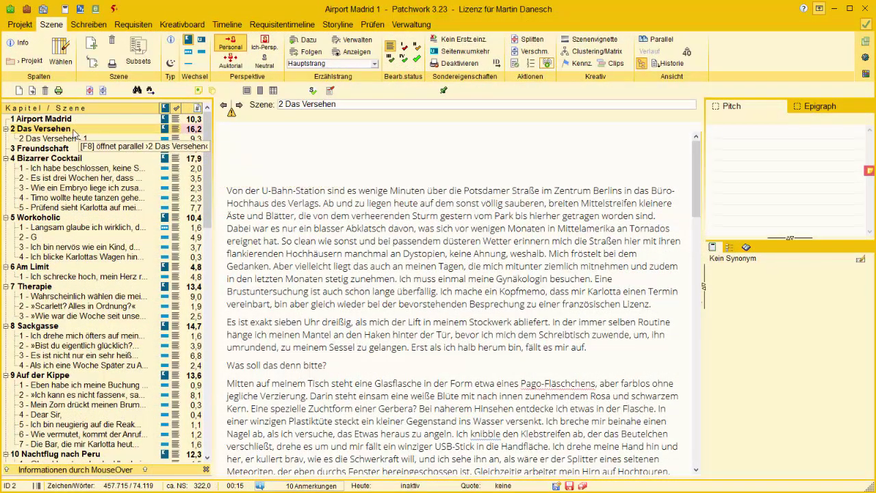
Step: Compare the texts held in "2 Das Versehen" and its new scene "2 Das Versehen - 1"
{"action": "left_click", "coordinate": [74, 130]}
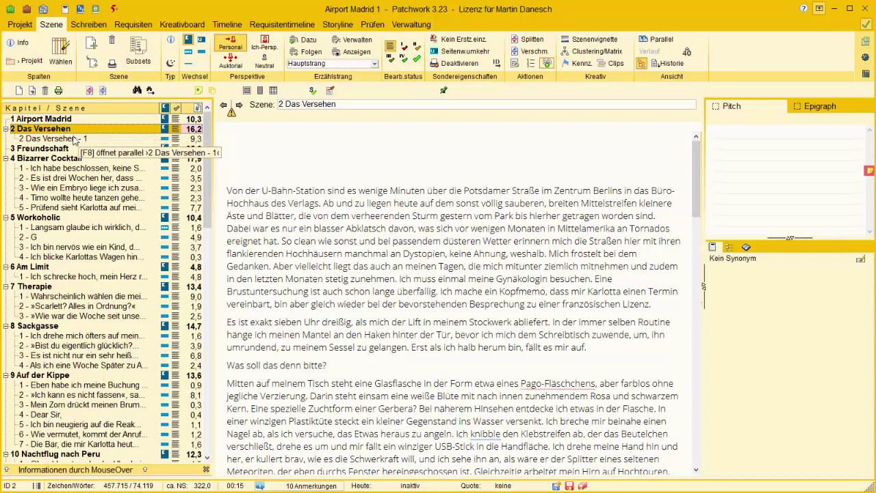
{"action": "left_click", "coordinate": [74, 139]}
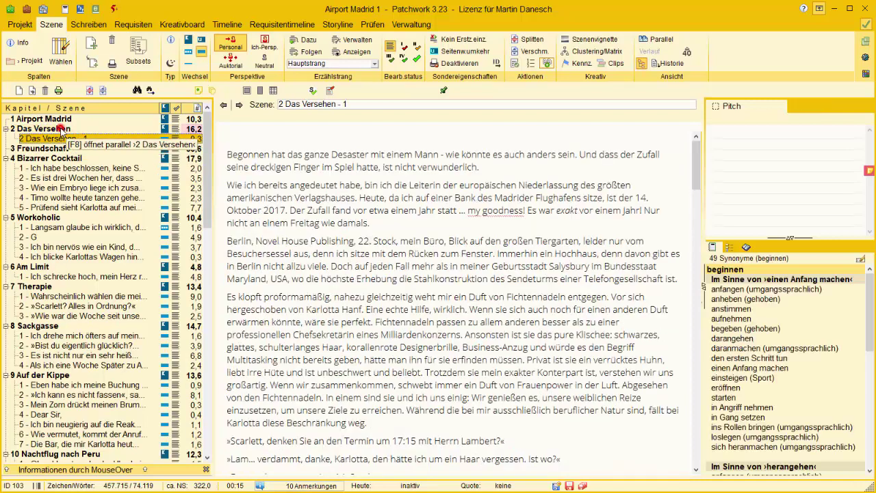
{"action": "left_click", "coordinate": [60, 128]}
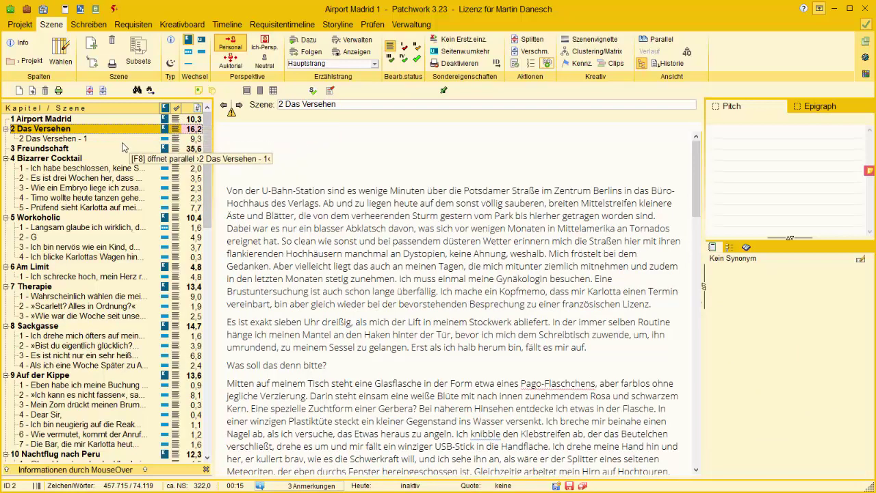
{"action": "left_click", "coordinate": [75, 142]}
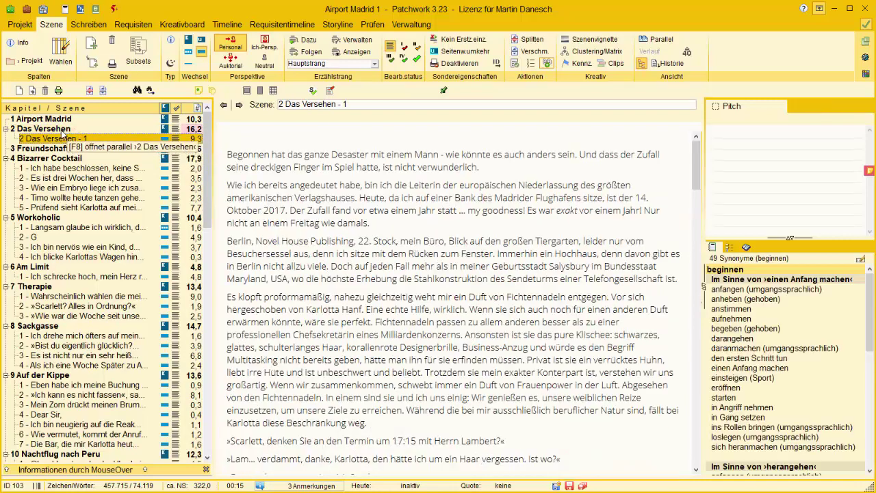
{"action": "left_click", "coordinate": [61, 132]}
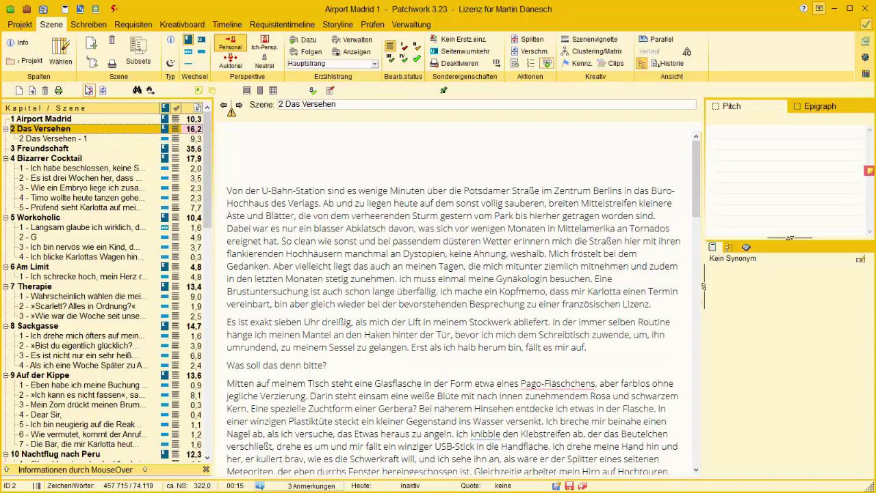
Step: View the first three scenes of "4 Bizarrer Cocktail" and compare their structure with "2 Das Versehen" and its scene
{"action": "left_click", "coordinate": [74, 169]}
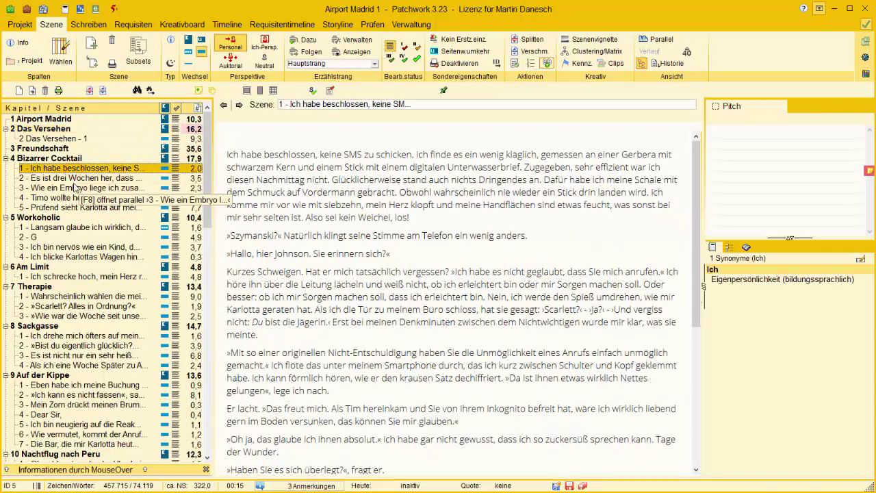
{"action": "left_click", "coordinate": [74, 177]}
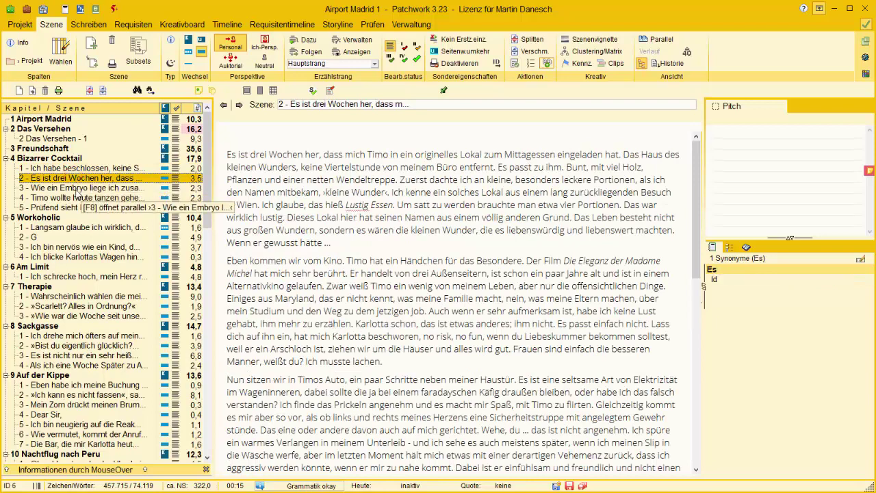
{"action": "left_click", "coordinate": [74, 188]}
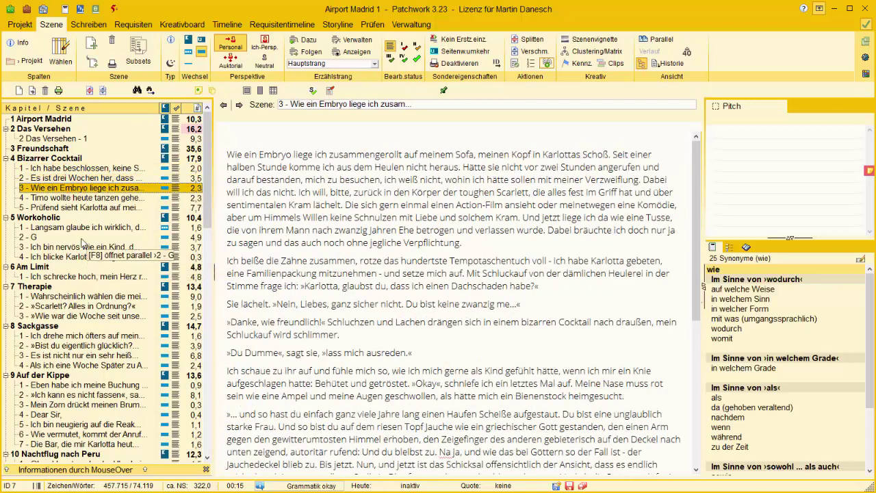
{"action": "left_click", "coordinate": [59, 132]}
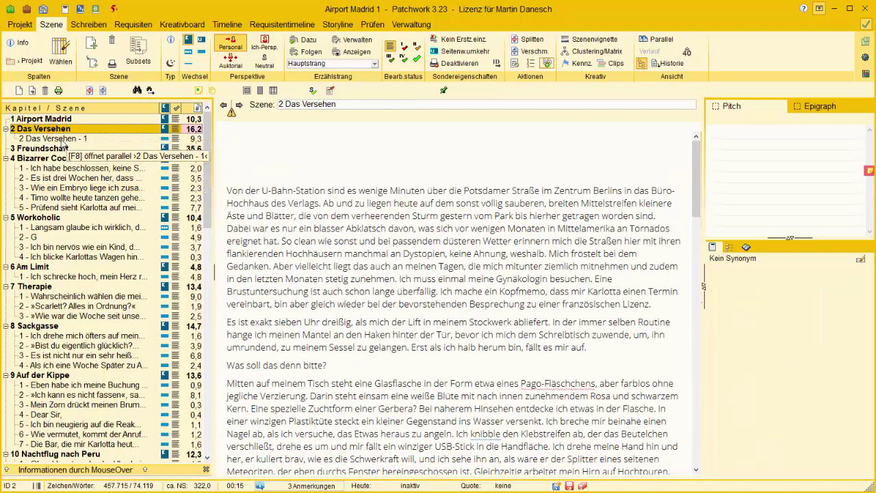
{"action": "left_click", "coordinate": [62, 139]}
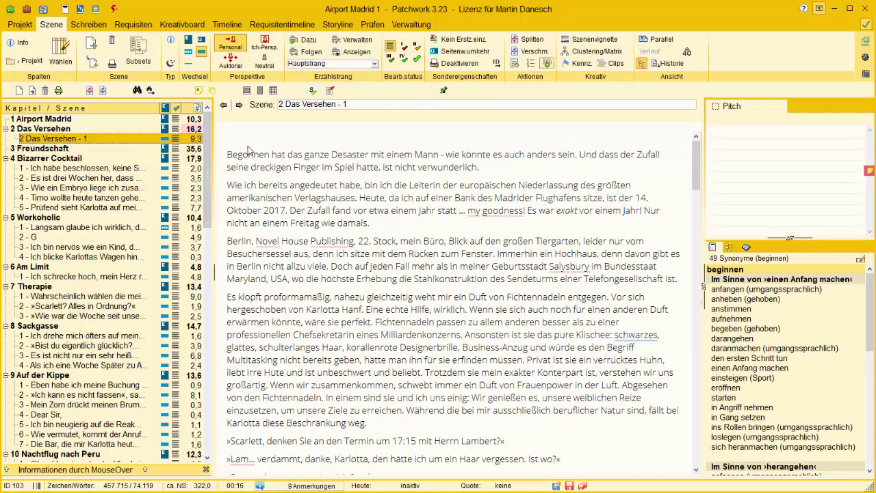
{"action": "left_click", "coordinate": [65, 129]}
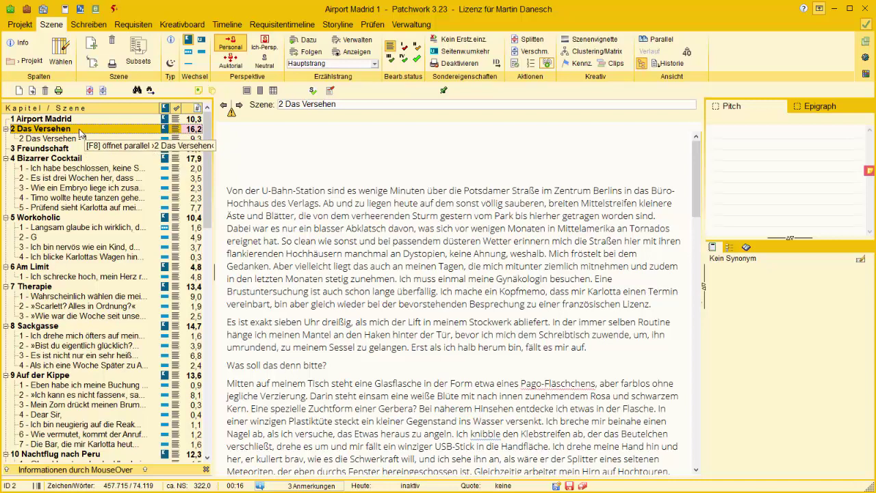
Step: Change "2 Das Versehen - 1" to a subchapter, and check it against its parent chapter "2 Das Versehen"
{"action": "left_click", "coordinate": [68, 139]}
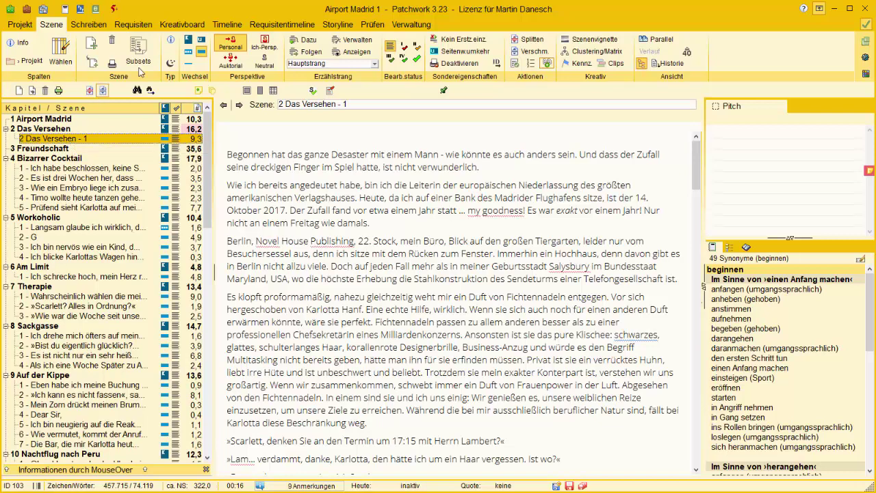
{"action": "left_click", "coordinate": [199, 42]}
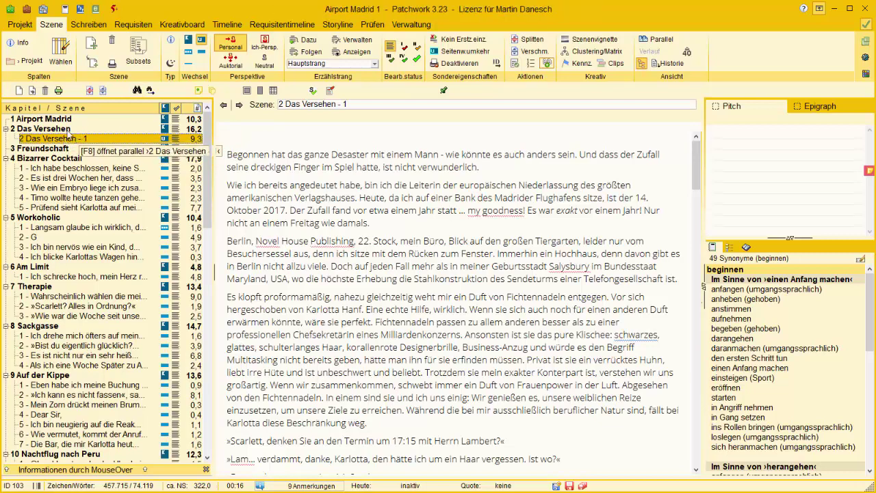
{"action": "left_click", "coordinate": [62, 129]}
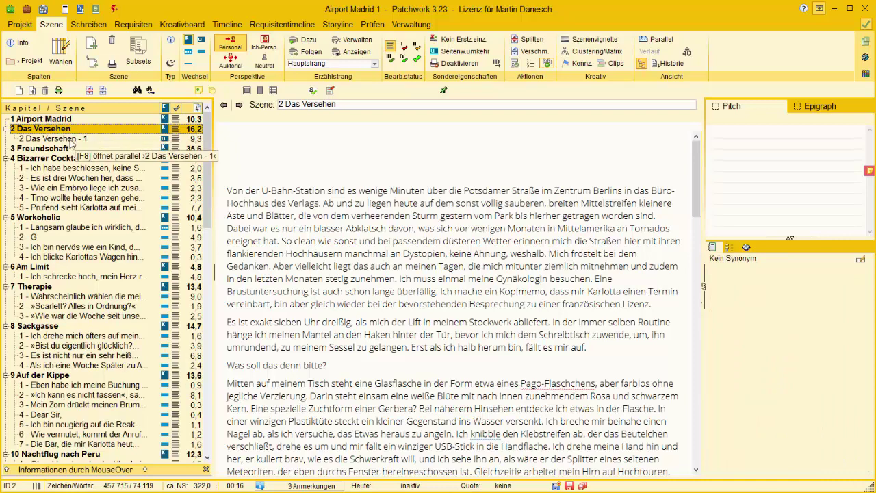
{"action": "left_click", "coordinate": [70, 140]}
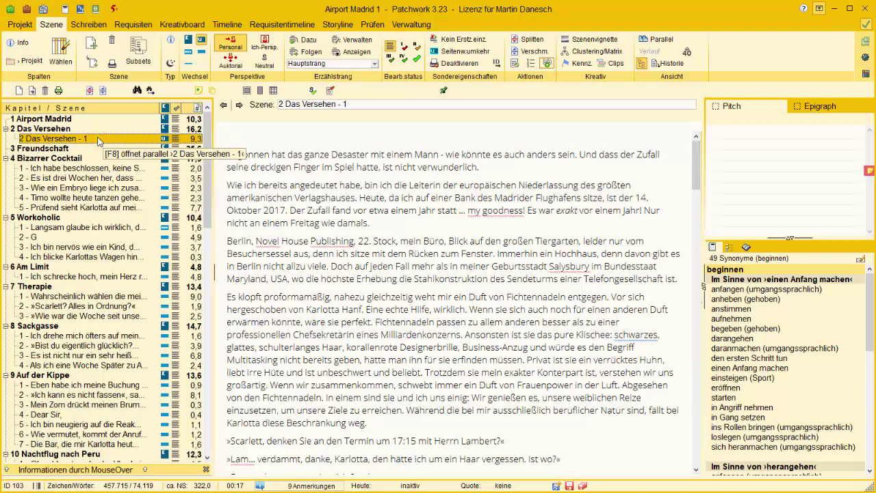
Step: Change "2 Das Versehen - 1" back to a medium scene and open its parent chapter "2 Das Versehen"
{"action": "key", "text": "F7"}
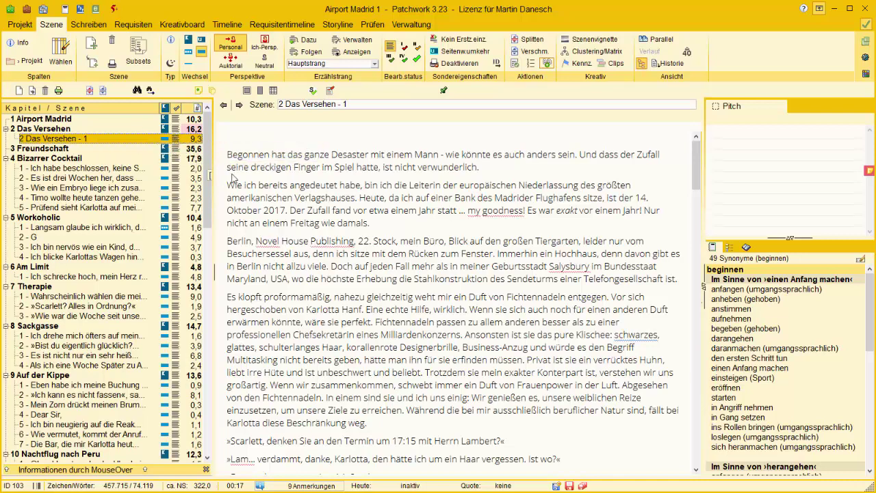
{"action": "left_click", "coordinate": [68, 128]}
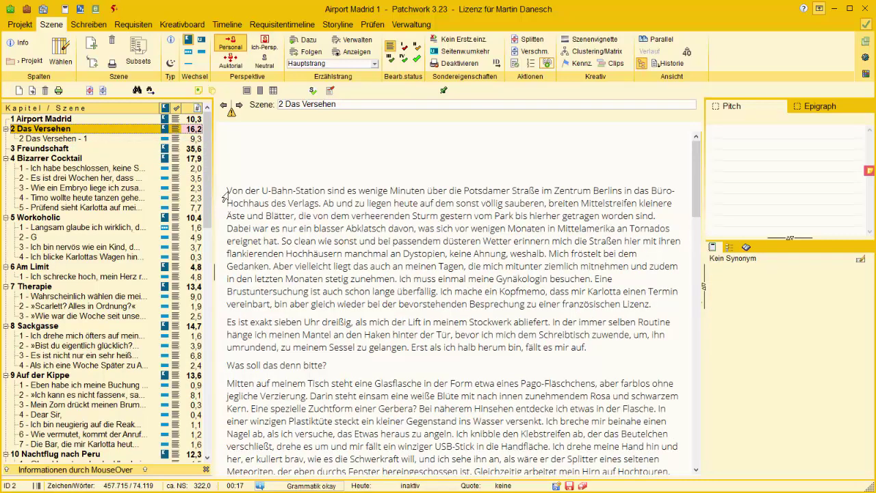
Step: Split the passage from "Von der U-Bahn-Station" through "Ich seufze" into a medium scene "2 Das Versehen - 2" under the current scene
{"action": "left_click", "coordinate": [227, 190]}
{"action": "key", "text": "shift+Down"}
{"action": "key", "text": "shift+Down"}
{"action": "key", "text": "shift+Down"}
{"action": "key", "text": "shift+Down"}
{"action": "key", "text": "shift+Down"}
{"action": "key", "text": "shift+Down"}
{"action": "key", "text": "shift+Down"}
{"action": "key", "text": "shift+Down"}
{"action": "key", "text": "shift+Down"}
{"action": "key", "text": "shift+Down"}
{"action": "key", "text": "shift+Down"}
{"action": "key", "text": "shift+Down"}
{"action": "key", "text": "shift+Down"}
{"action": "key", "text": "shift+Down"}
{"action": "key", "text": "shift+Down"}
{"action": "key", "text": "shift+Down"}
{"action": "key", "text": "shift+Down"}
{"action": "key", "text": "shift+Down"}
{"action": "key", "text": "shift+Down"}
{"action": "key", "text": "shift+Down"}
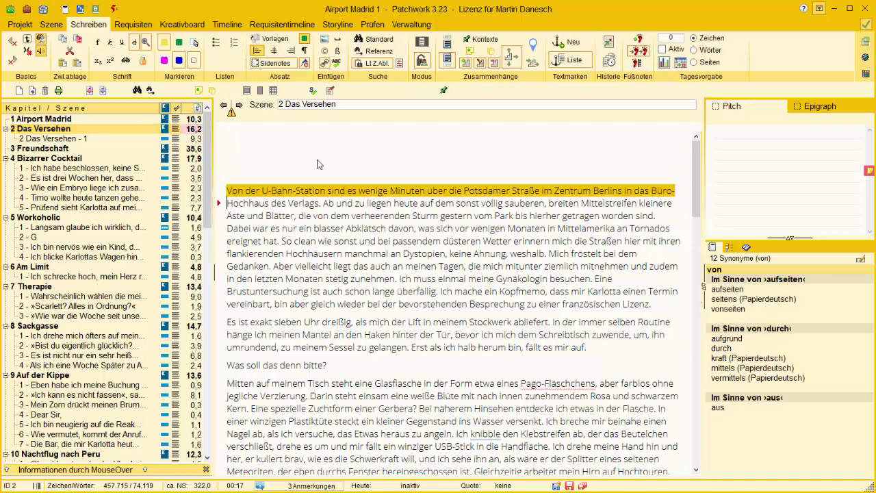
{"action": "key", "text": "shift+Down"}
{"action": "key", "text": "shift+Down"}
{"action": "key", "text": "shift+Down"}
{"action": "key", "text": "shift+Down"}
{"action": "key", "text": "shift+Down"}
{"action": "key", "text": "shift+Down"}
{"action": "key", "text": "shift+Down"}
{"action": "key", "text": "shift+Down"}
{"action": "key", "text": "shift+Down"}
{"action": "key", "text": "shift+Down"}
{"action": "key", "text": "shift+Down"}
{"action": "key", "text": "shift+Down"}
{"action": "key", "text": "shift+Down"}
{"action": "key", "text": "shift+Down"}
{"action": "key", "text": "shift+Down"}
{"action": "key", "text": "shift+Down"}
{"action": "key", "text": "shift+Down"}
{"action": "key", "text": "shift+Down"}
{"action": "key", "text": "shift+Down"}
{"action": "key", "text": "shift+Down"}
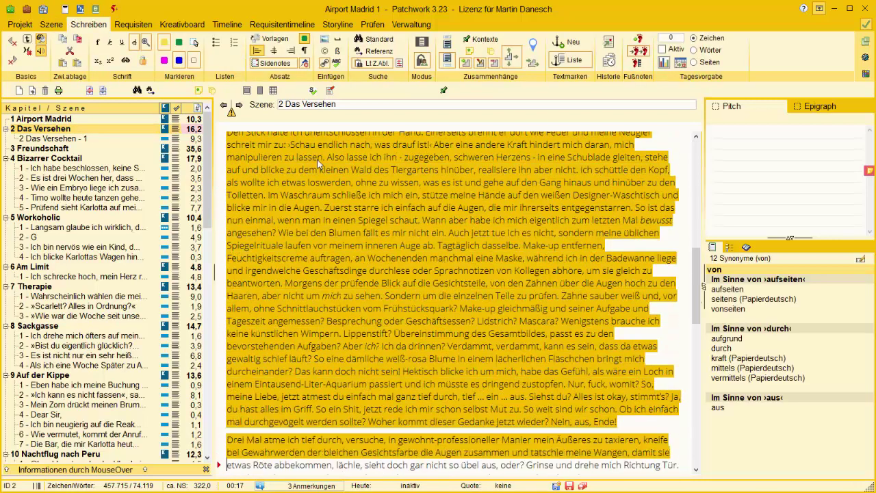
{"action": "key", "text": "shift+Up"}
{"action": "key", "text": "shift+Up"}
{"action": "key", "text": "shift+Up"}
{"action": "key", "text": "shift+Up"}
{"action": "key", "text": "shift+Up"}
{"action": "key", "text": "shift+Up"}
{"action": "key", "text": "shift+Up"}
{"action": "key", "text": "shift+Up"}
{"action": "key", "text": "shift+Up"}
{"action": "key", "text": "shift+Up"}
{"action": "key", "text": "shift+Up"}
{"action": "key", "text": "shift+Up"}
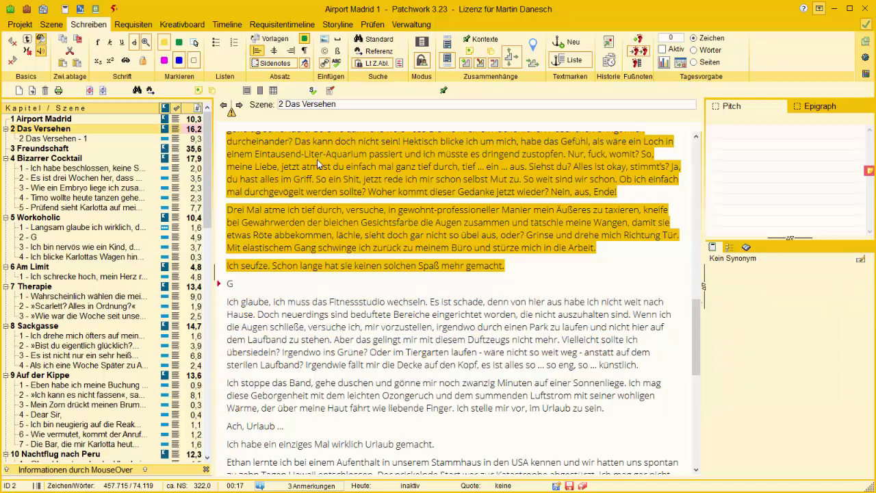
{"action": "left_click", "coordinate": [52, 25]}
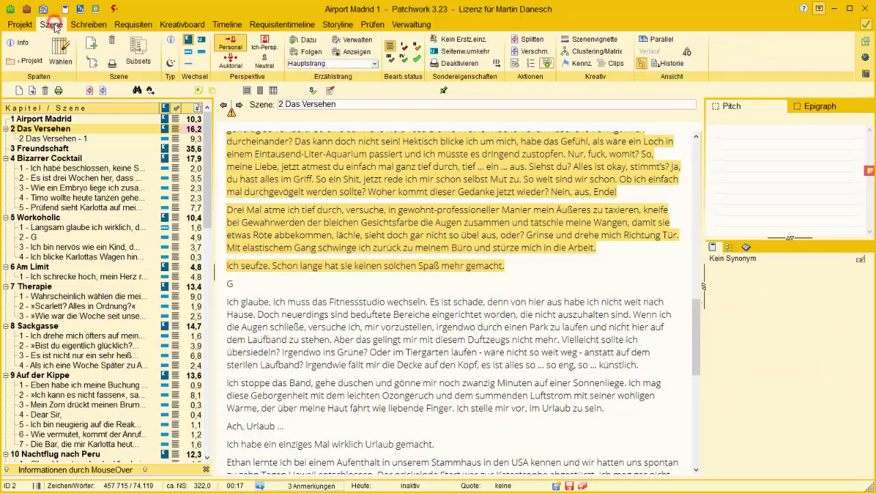
{"action": "left_click", "coordinate": [527, 40]}
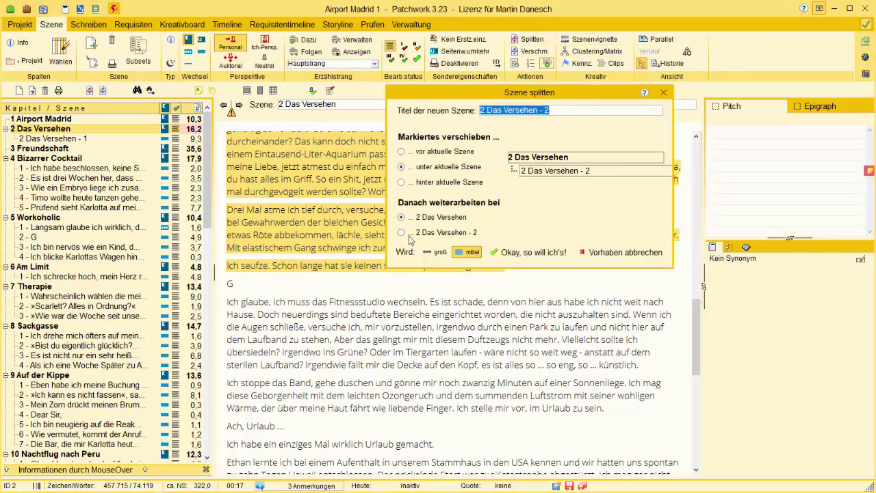
{"action": "left_click", "coordinate": [524, 254]}
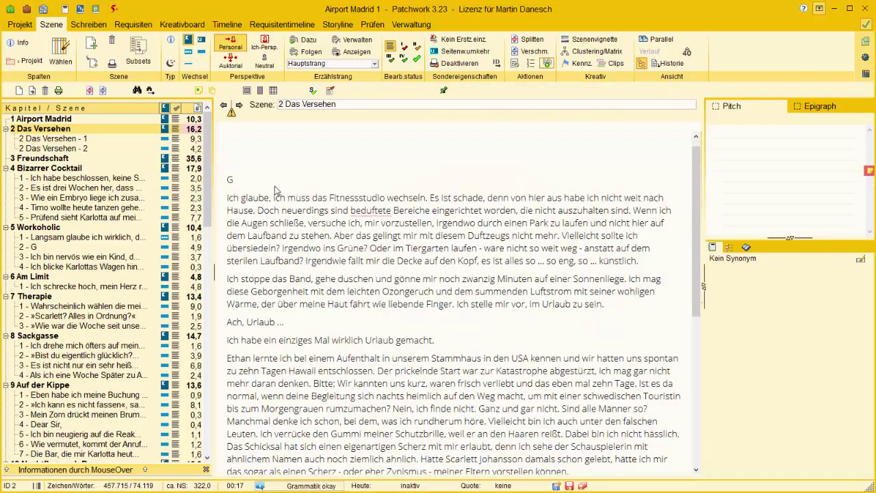
Step: Delete the stray "G" line and the empty line above it at the start of "2 Das Versehen"
{"action": "left_click", "coordinate": [250, 159]}
{"action": "key", "text": "shift+Down"}
{"action": "key", "text": "shift+Down"}
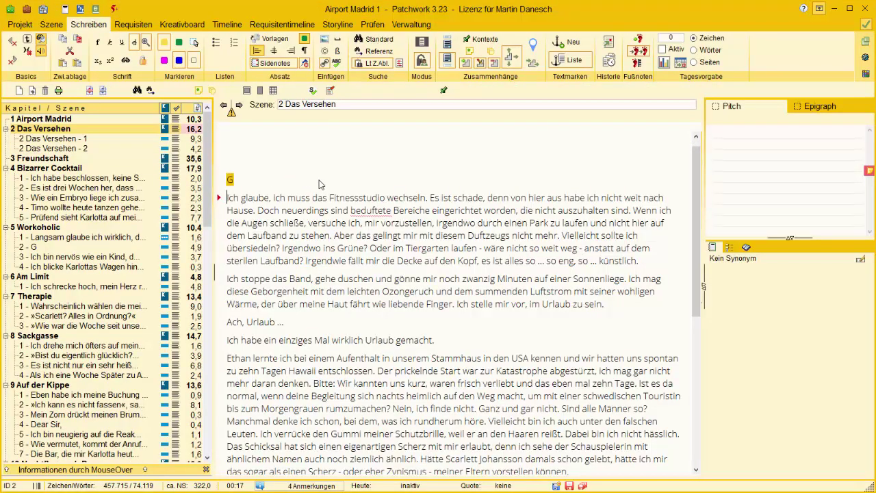
{"action": "key", "text": "Delete"}
Step: Split all remaining text of "2 Das Versehen" into a medium scene "2 Das Versehen - 3" under the current scene
{"action": "key", "text": "shift+Down"}
{"action": "key", "text": "shift+Down"}
{"action": "key", "text": "shift+Down"}
{"action": "key", "text": "shift+Down"}
{"action": "key", "text": "shift+Down"}
{"action": "key", "text": "shift+Down"}
{"action": "key", "text": "shift+Down"}
{"action": "key", "text": "shift+Down"}
{"action": "key", "text": "shift+Down"}
{"action": "key", "text": "shift+Down"}
{"action": "key", "text": "shift+Down"}
{"action": "key", "text": "shift+Down"}
{"action": "key", "text": "shift+Down"}
{"action": "key", "text": "shift+Down"}
{"action": "key", "text": "shift+Down"}
{"action": "key", "text": "shift+Down"}
{"action": "key", "text": "shift+Down"}
{"action": "key", "text": "shift+Down"}
{"action": "key", "text": "shift+Down"}
{"action": "key", "text": "shift+Down"}
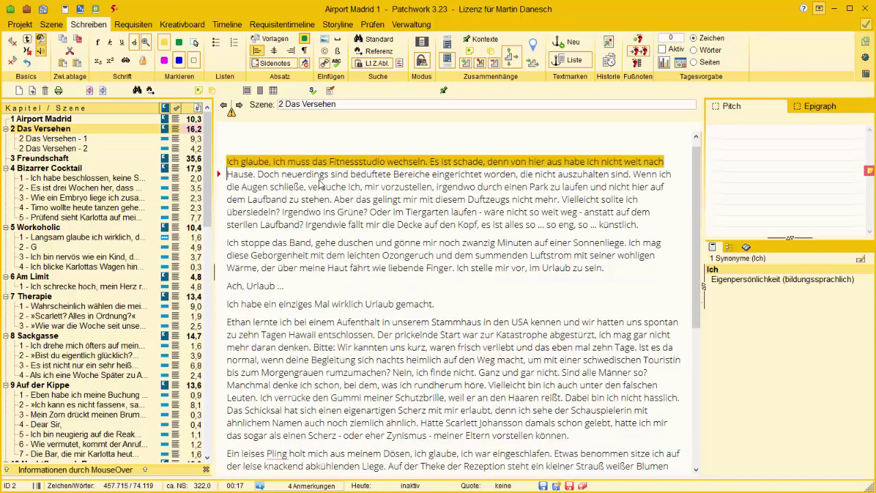
{"action": "key", "text": "shift+Up"}
{"action": "key", "text": "shift+Up"}
{"action": "key", "text": "shift+Up"}
{"action": "key", "text": "shift+Up"}
{"action": "key", "text": "shift+Up"}
{"action": "key", "text": "shift+Up"}
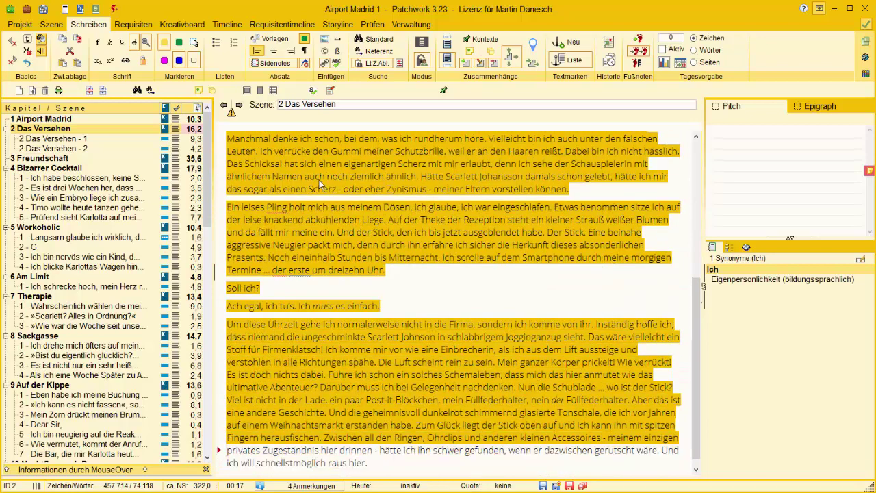
{"action": "key", "text": "shift+Down"}
{"action": "key", "text": "shift+Down"}
{"action": "key", "text": "shift+Down"}
{"action": "key", "text": "shift+Down"}
{"action": "key", "text": "shift+Down"}
{"action": "key", "text": "shift+Down"}
{"action": "key", "text": "shift+Down"}
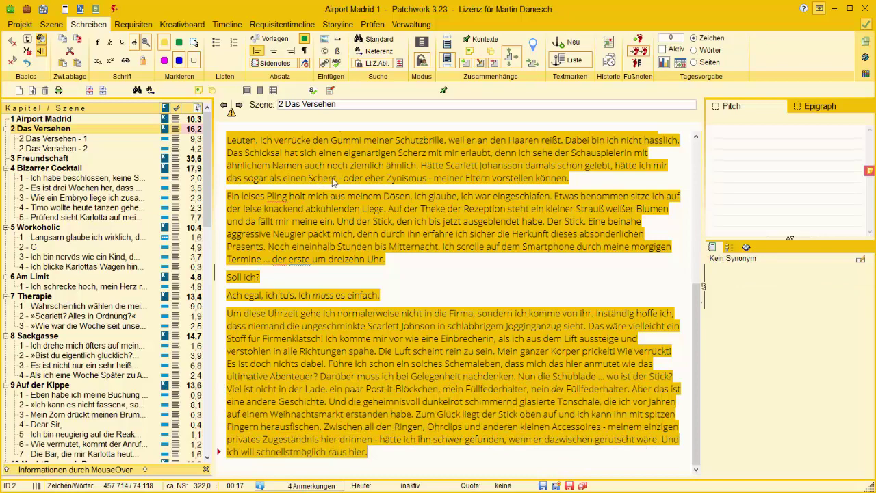
{"action": "left_click", "coordinate": [53, 26]}
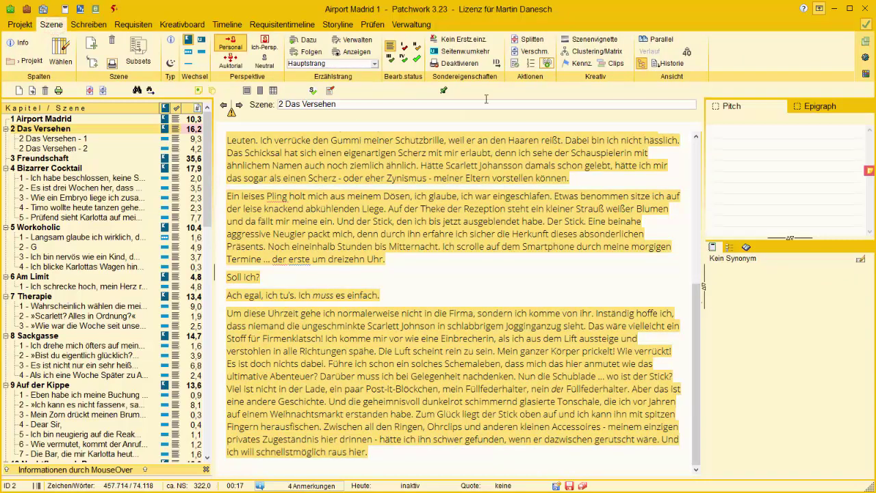
{"action": "left_click", "coordinate": [523, 41]}
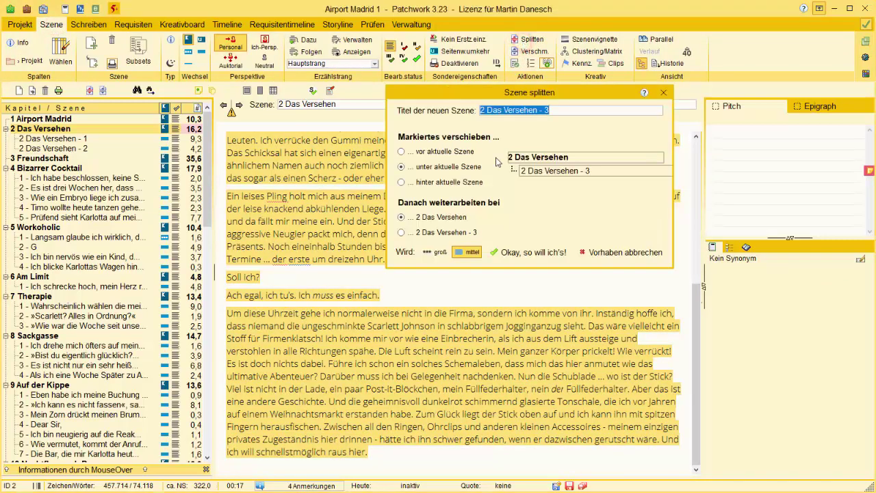
{"action": "left_click", "coordinate": [531, 252]}
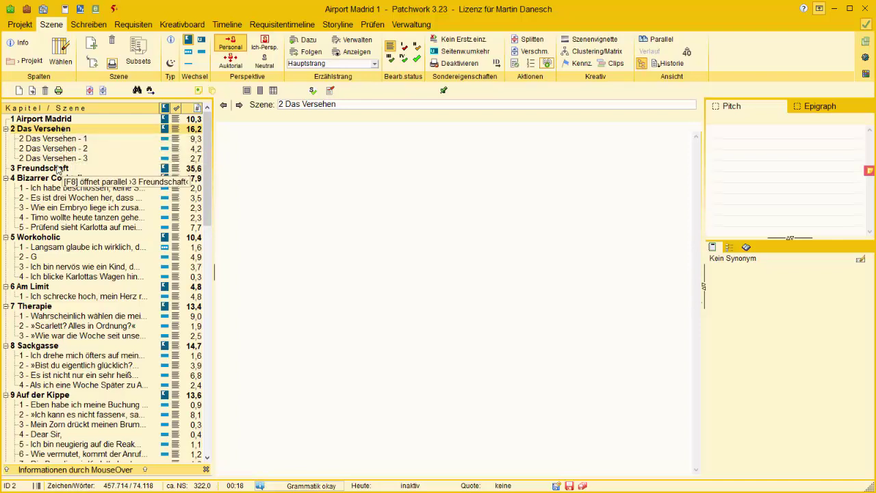
Step: Go through the text of "3 Freundschaft" to its end, looking for places where scenes should be split
{"action": "left_click", "coordinate": [55, 167]}
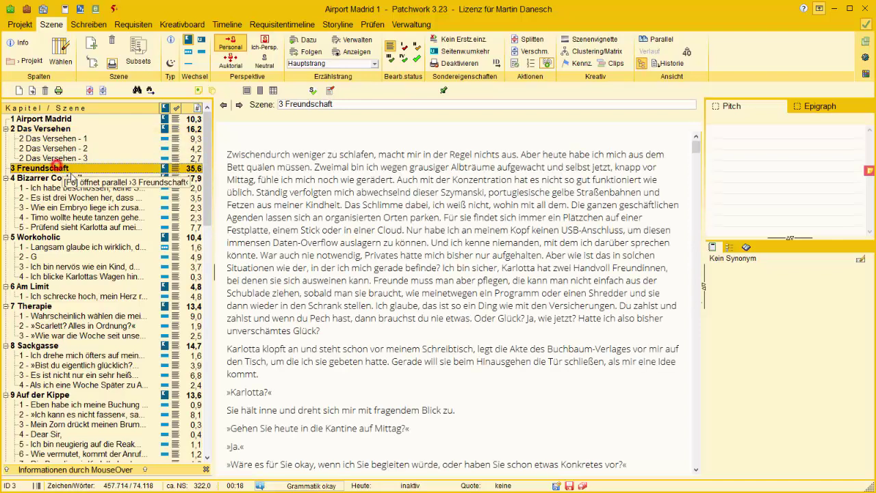
{"action": "left_click", "coordinate": [230, 156]}
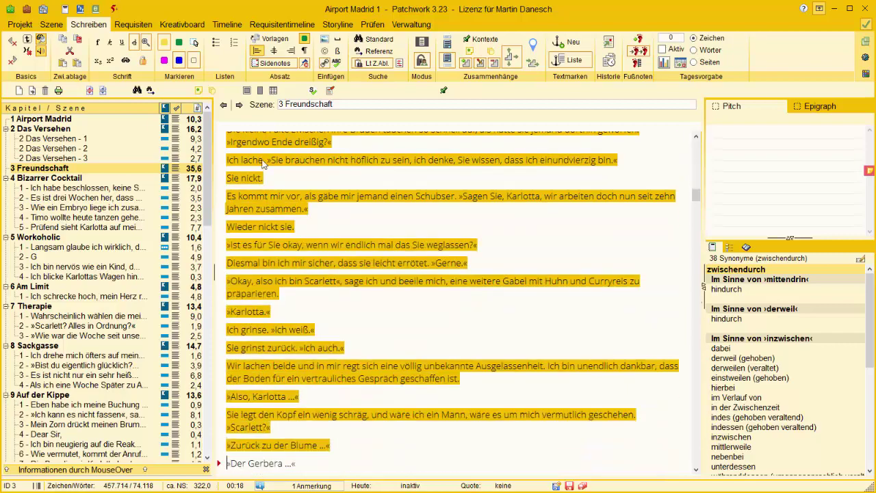
{"action": "scroll", "coordinate": [264, 163], "scroll_direction": "down", "scroll_amount": 1}
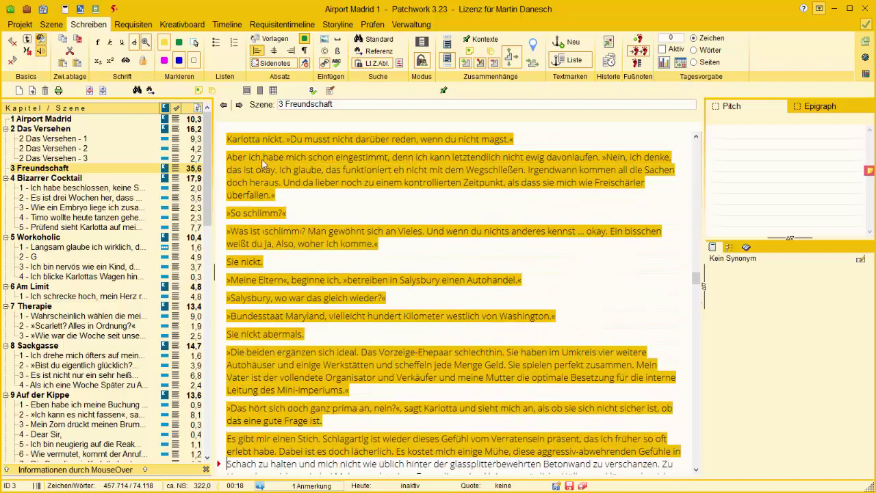
{"action": "key", "text": "Down"}
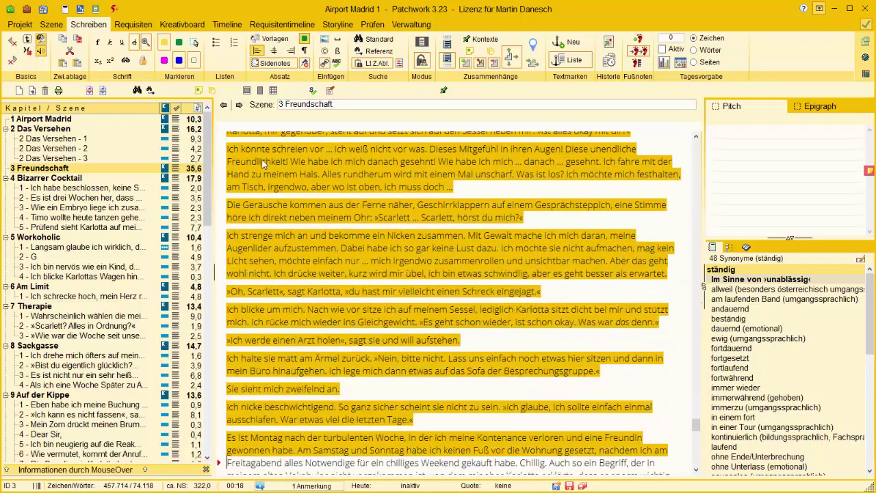
{"action": "scroll", "coordinate": [263, 164], "scroll_direction": "down", "scroll_amount": 10}
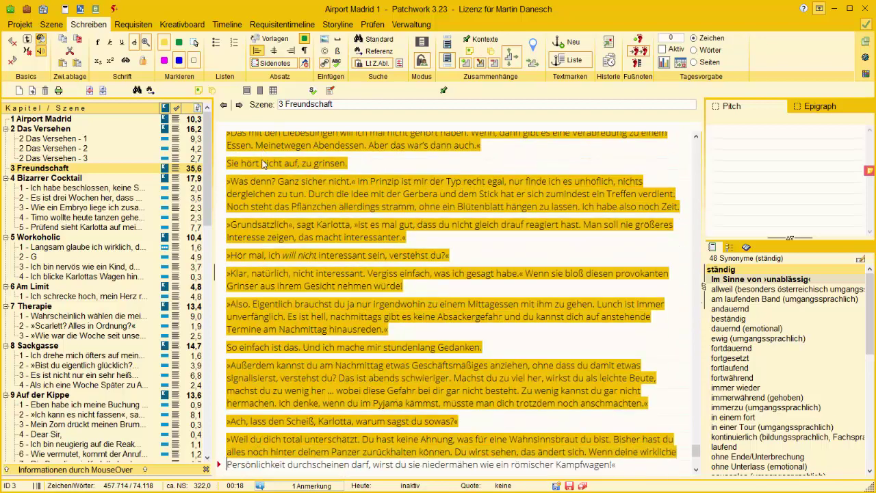
{"action": "scroll", "coordinate": [263, 165], "scroll_direction": "down", "scroll_amount": 3}
{"action": "key", "text": "Up"}
{"action": "key", "text": "Home"}
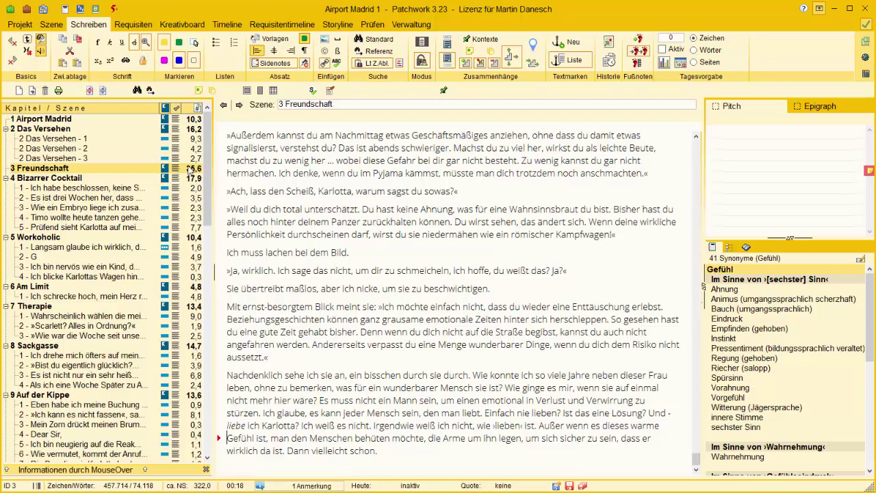
Step: Open the complete document view of Airport Madrid and enlarge its window to fill the screen
{"action": "left_click", "coordinate": [80, 10]}
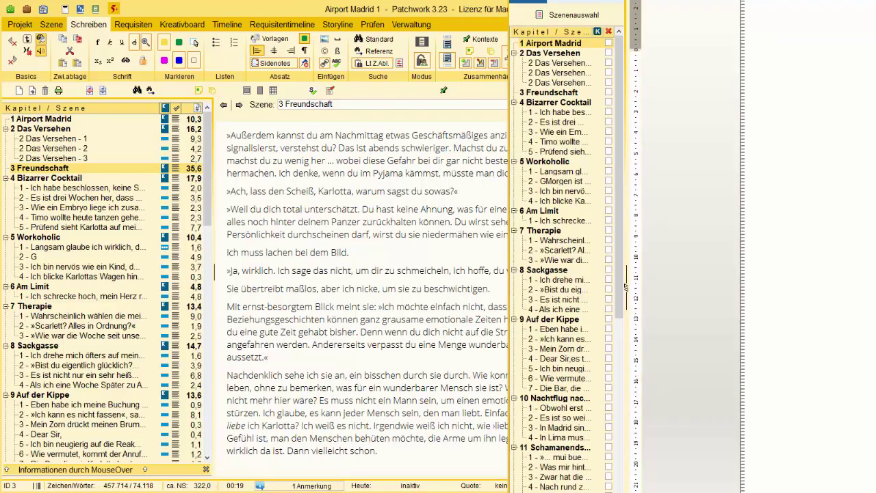
{"action": "left_click_drag", "start_coordinate": [626, 288], "coordinate": [313, 279]}
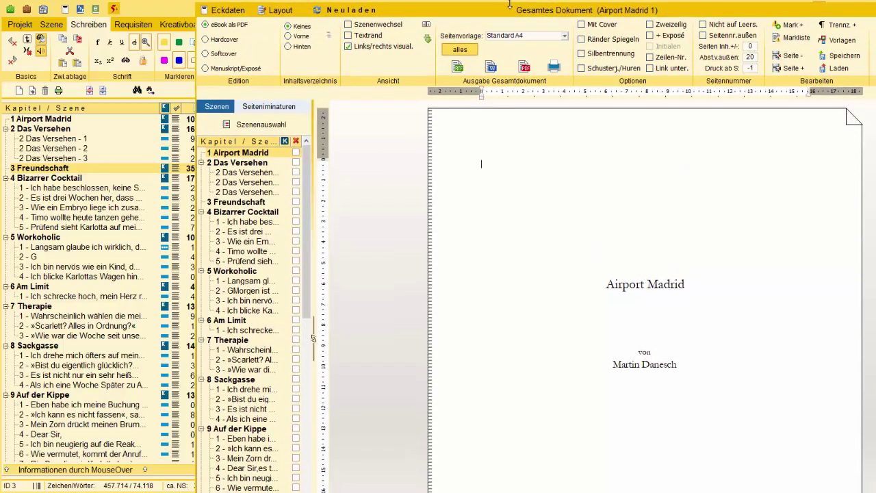
{"action": "left_click", "coordinate": [195, 123]}
{"action": "left_click_drag", "start_coordinate": [31, 139], "coordinate": [1, 159]}
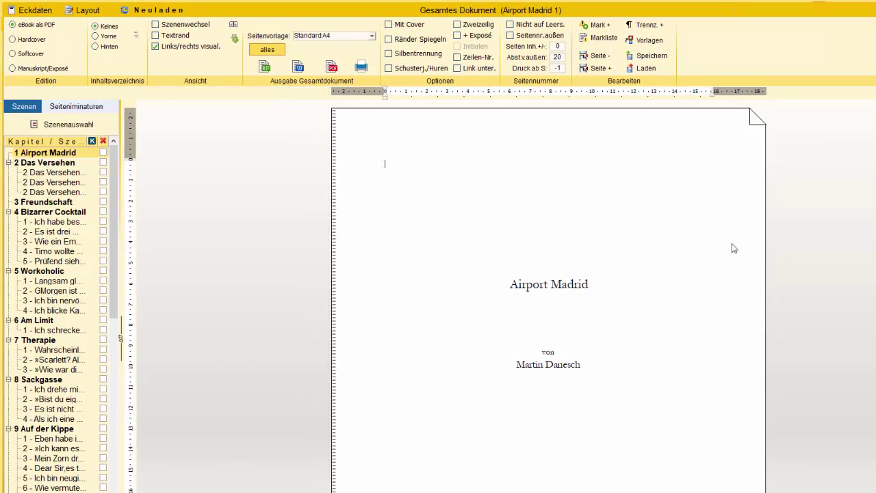
{"action": "left_click_drag", "start_coordinate": [854, 206], "coordinate": [875, 205]}
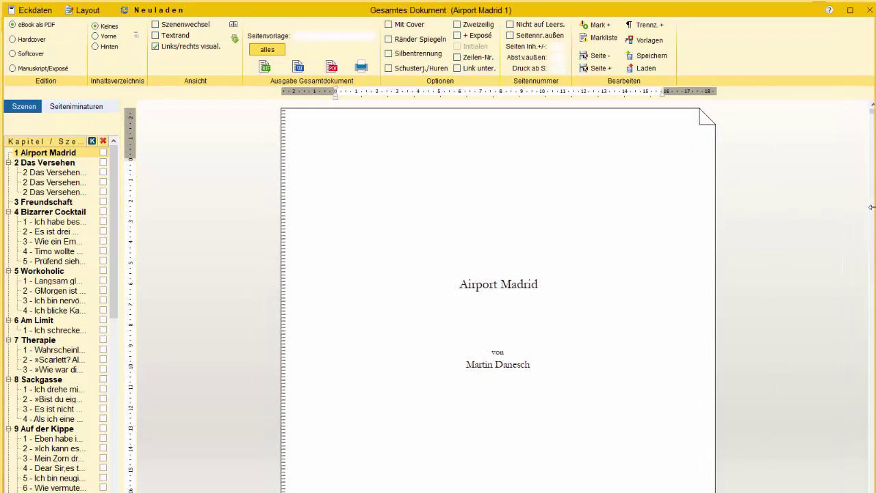